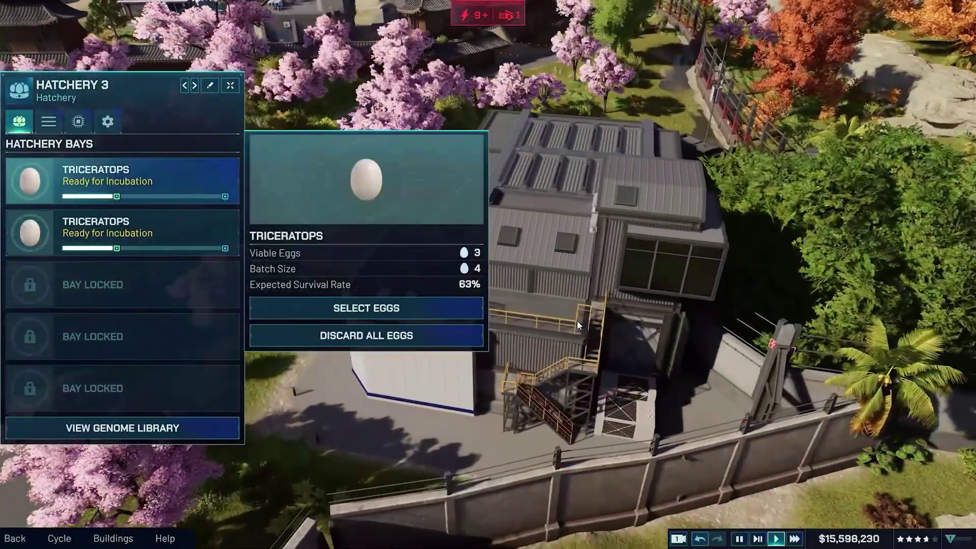
- Exit the full-screen gameplay broadcast back to the Jurassic World Evolution 3 store page
{"action": "key", "text": "Escape"}
{"action": "mouse_move", "coordinate": [637, 541]}
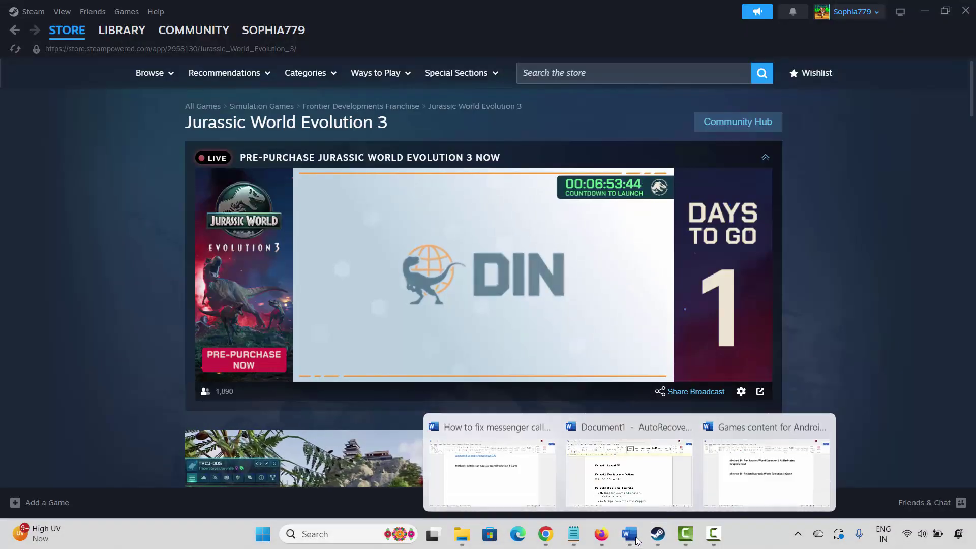
{"action": "left_click", "coordinate": [629, 473]}
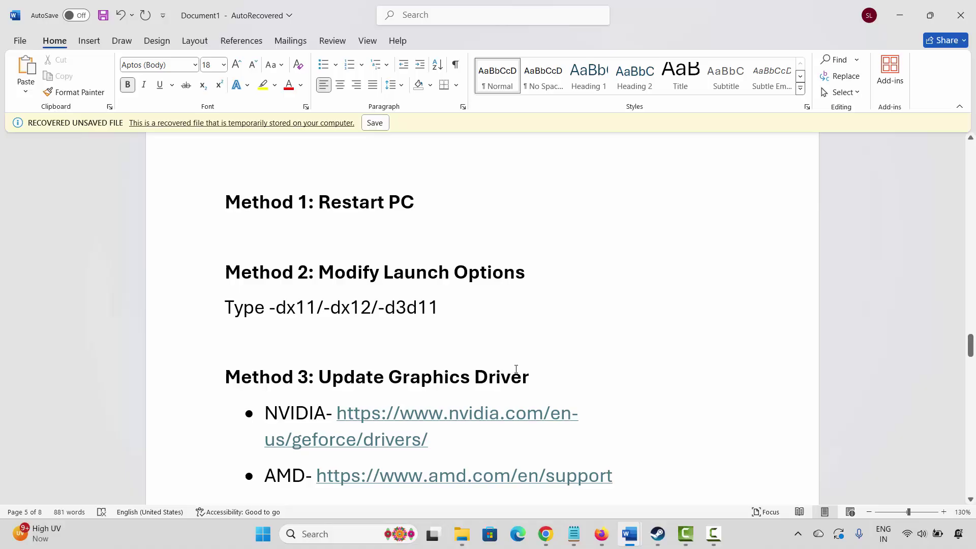
{"action": "left_click", "coordinate": [188, 208]}
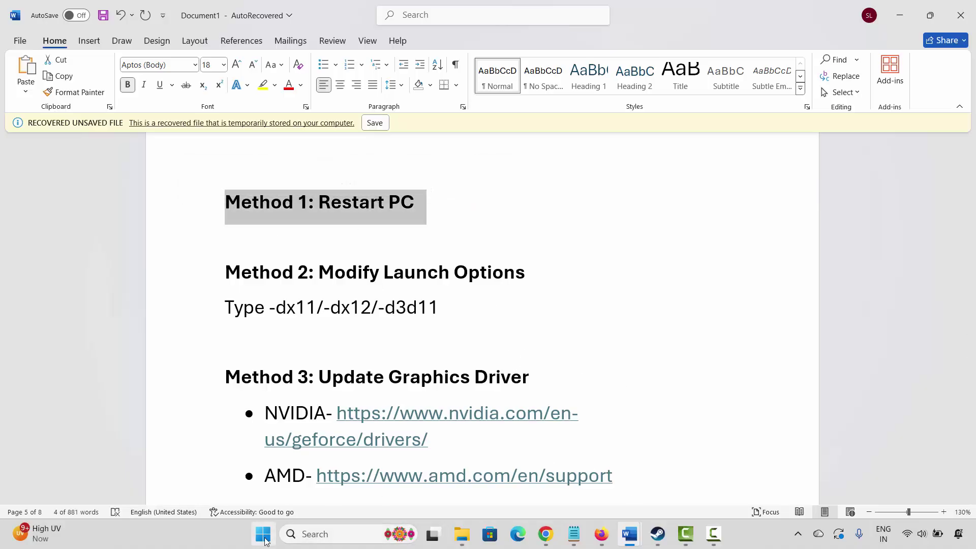
{"action": "left_click", "coordinate": [263, 535]}
{"action": "left_click", "coordinate": [577, 490]}
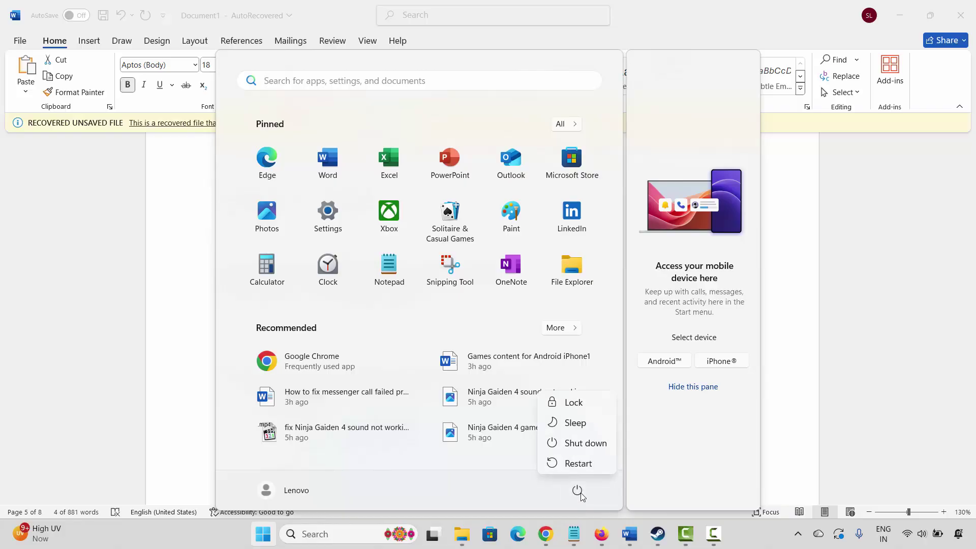
{"action": "left_click", "coordinate": [707, 450]}
{"action": "left_click", "coordinate": [802, 438]}
{"action": "left_click", "coordinate": [802, 436]}
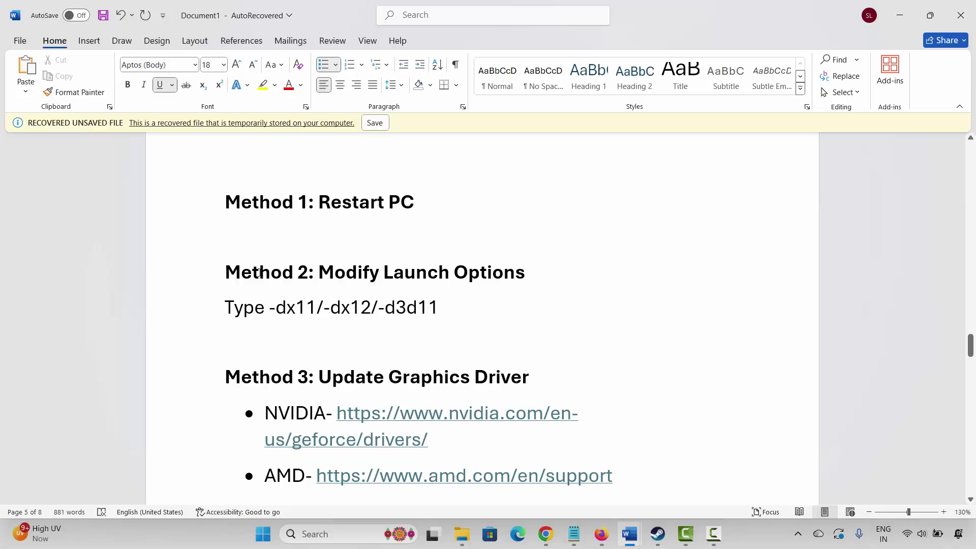
{"action": "left_click", "coordinate": [209, 278]}
{"action": "left_click", "coordinate": [554, 318]}
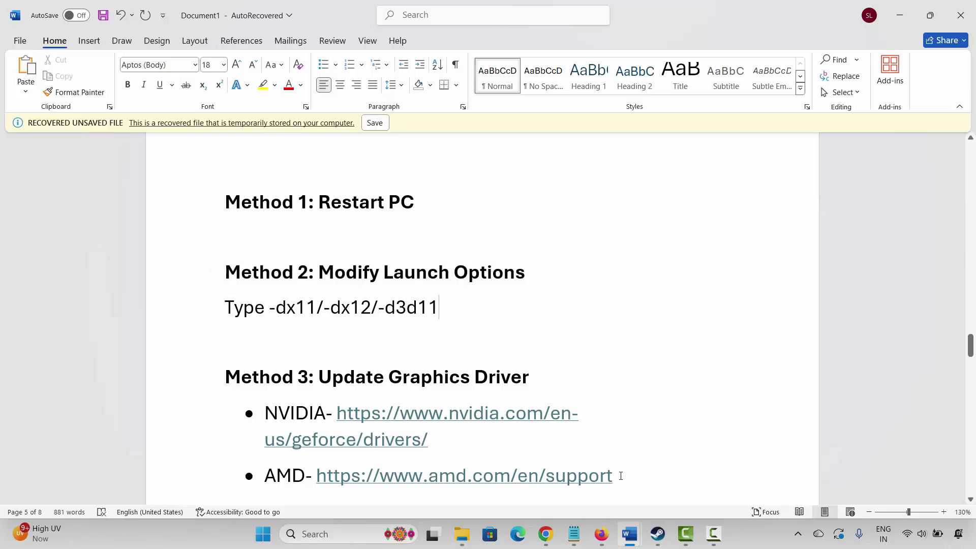
{"action": "left_click", "coordinate": [657, 533]}
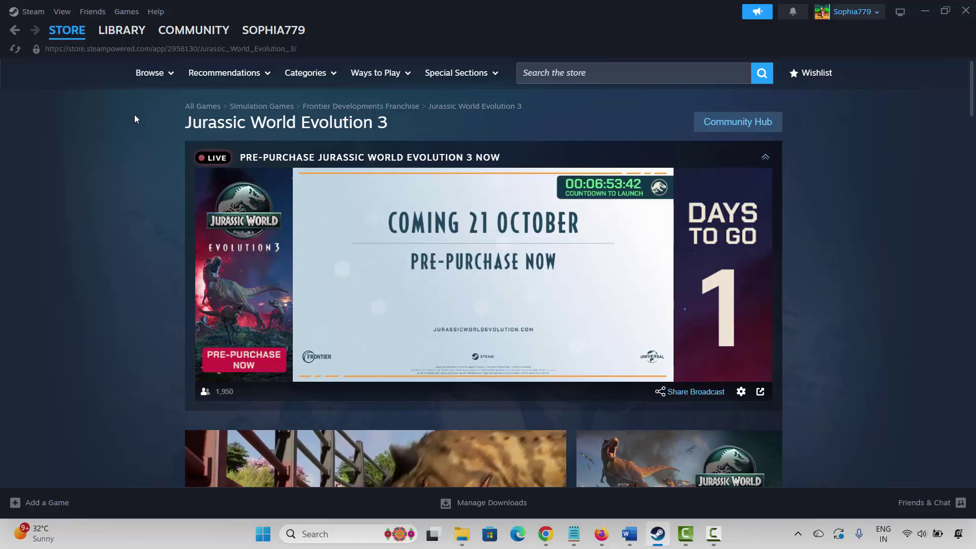
- Replace Battlefield 6 Open Beta's -dx12 launch option with -dx11 in its Steam Properties
{"action": "left_click", "coordinate": [123, 34]}
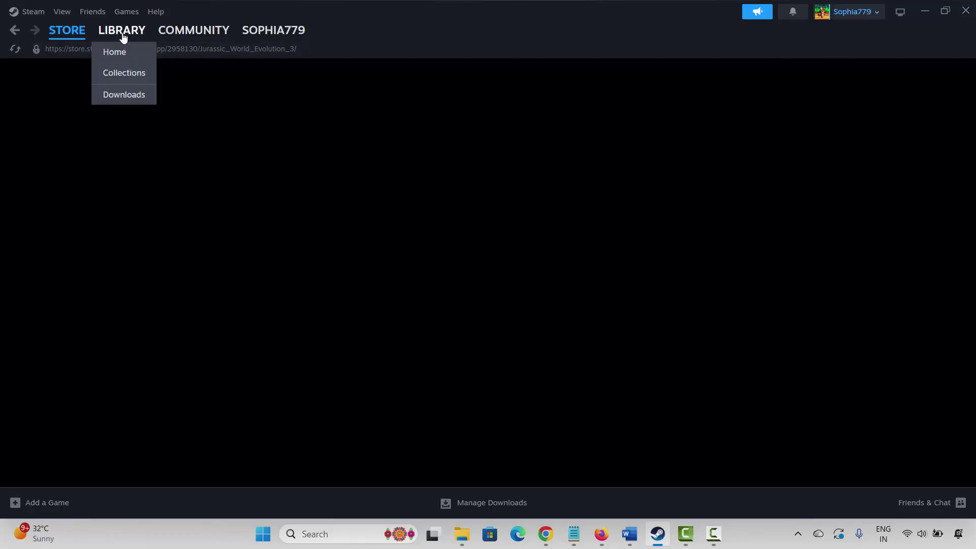
{"action": "right_click", "coordinate": [92, 257]}
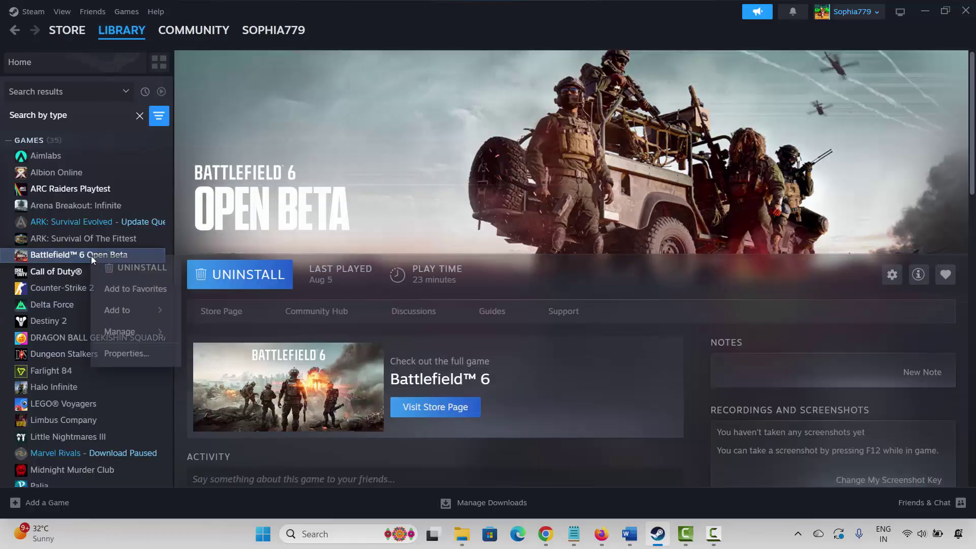
{"action": "left_click", "coordinate": [130, 354]}
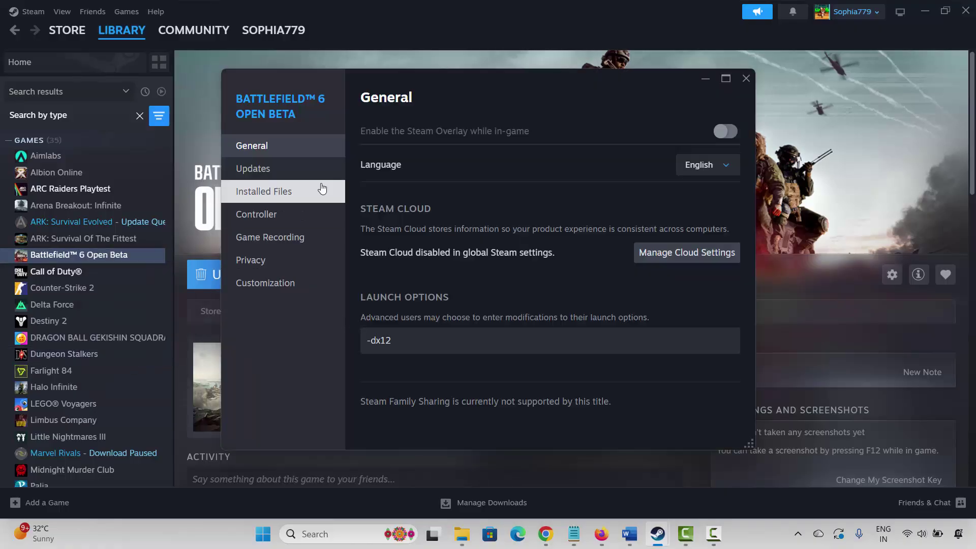
{"action": "left_click", "coordinate": [397, 344]}
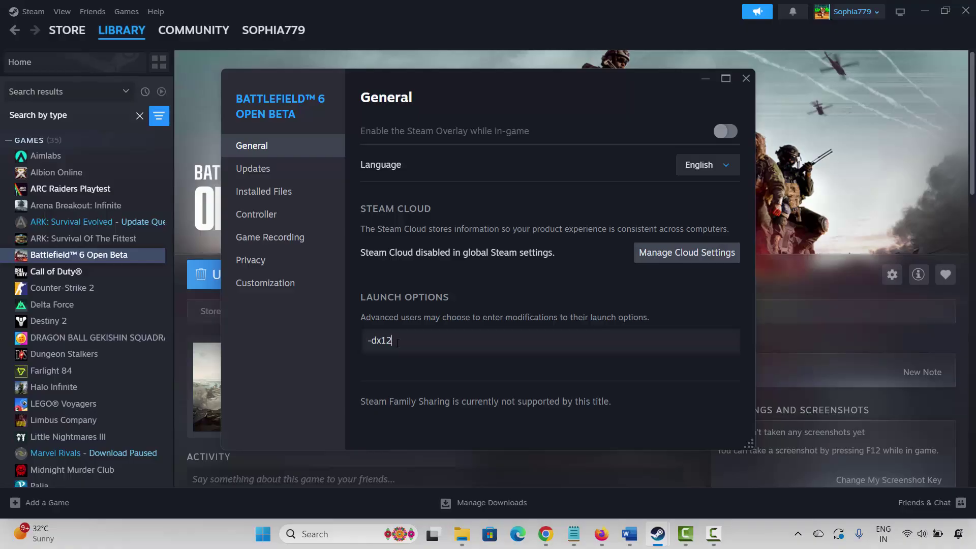
{"action": "type", "text": "-dx11"}
{"action": "left_click", "coordinate": [746, 77]}
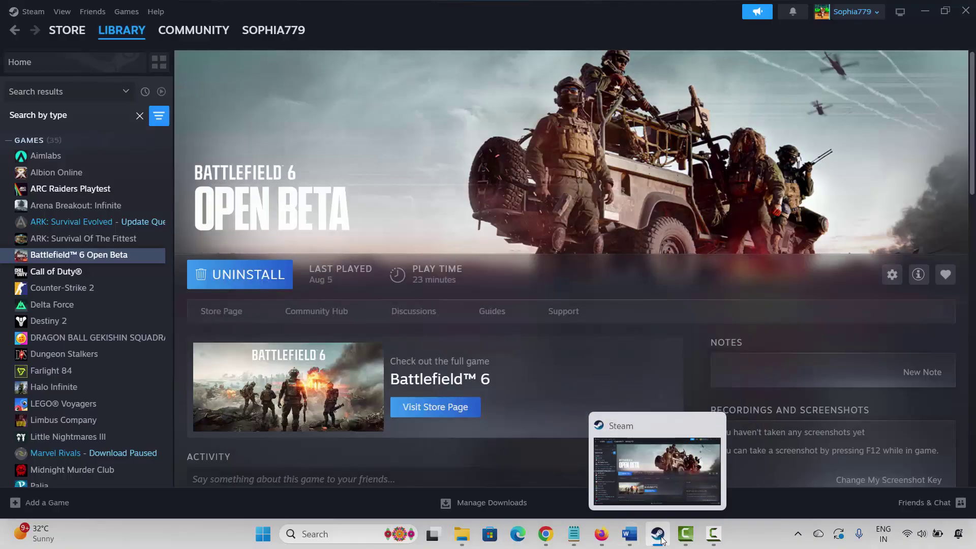
{"action": "left_click", "coordinate": [626, 532]}
- Scroll the fix-list to the Method 3: Update Graphics Driver heading
{"action": "scroll", "coordinate": [354, 358], "scroll_direction": "down", "scroll_amount": 3}
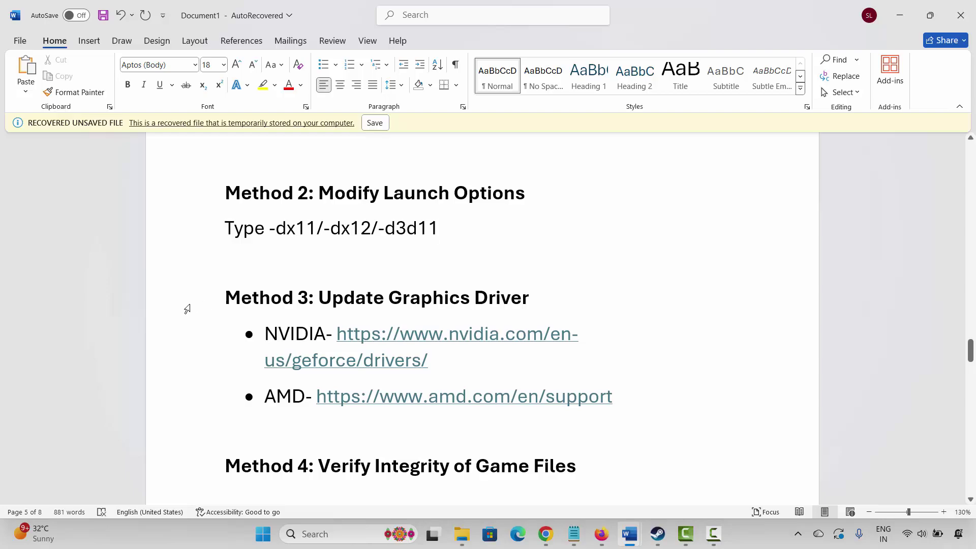
{"action": "left_click", "coordinate": [188, 307]}
{"action": "left_click", "coordinate": [250, 319]}
- Search automatically for a newer Intel(R) UHD Graphics driver in Device Manager, then close it
{"action": "left_click", "coordinate": [325, 534]}
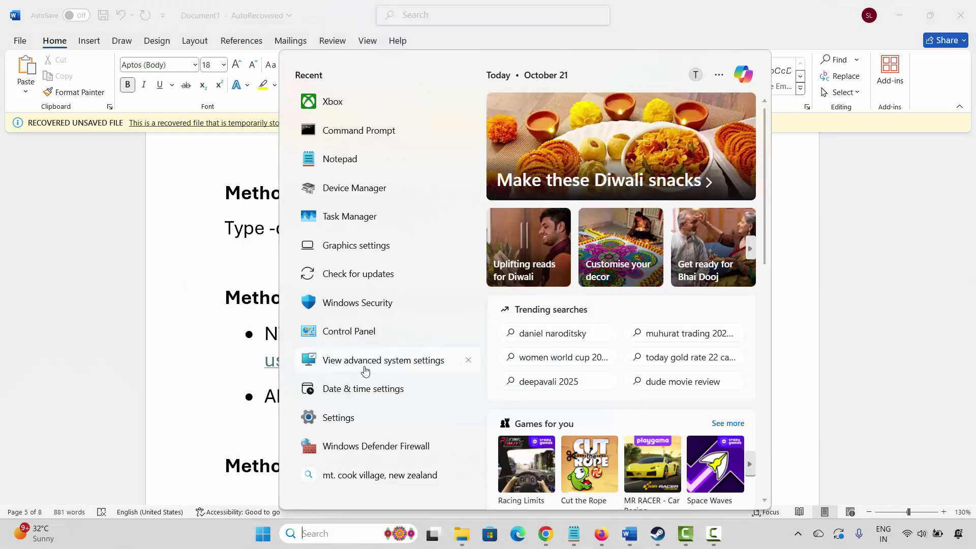
{"action": "left_click", "coordinate": [375, 199]}
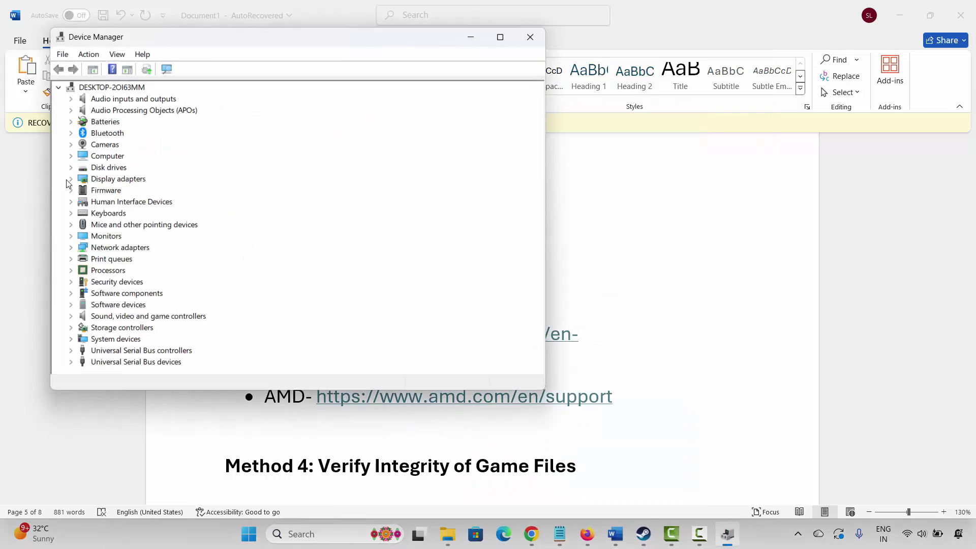
{"action": "left_click", "coordinate": [68, 181]}
{"action": "left_click", "coordinate": [143, 190]}
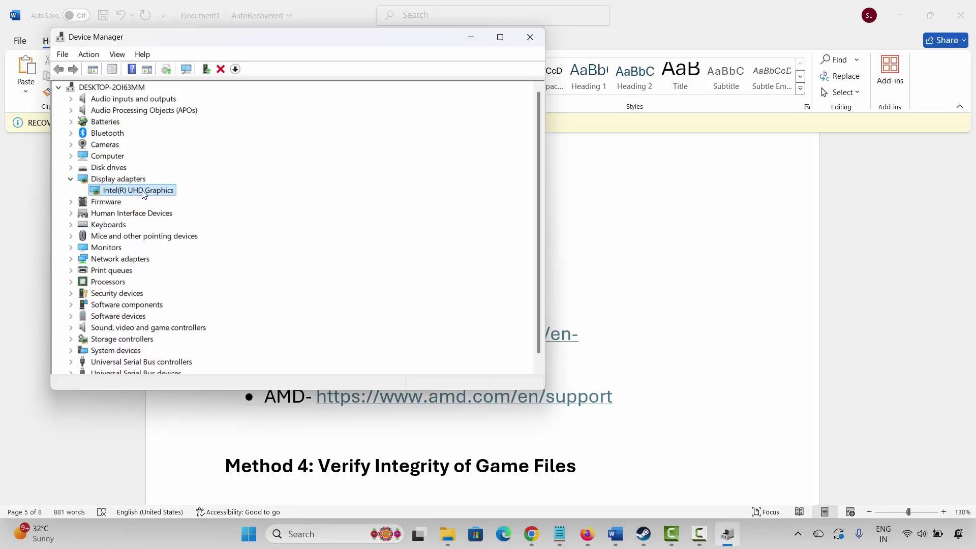
{"action": "right_click", "coordinate": [143, 191]}
{"action": "left_click", "coordinate": [175, 199]}
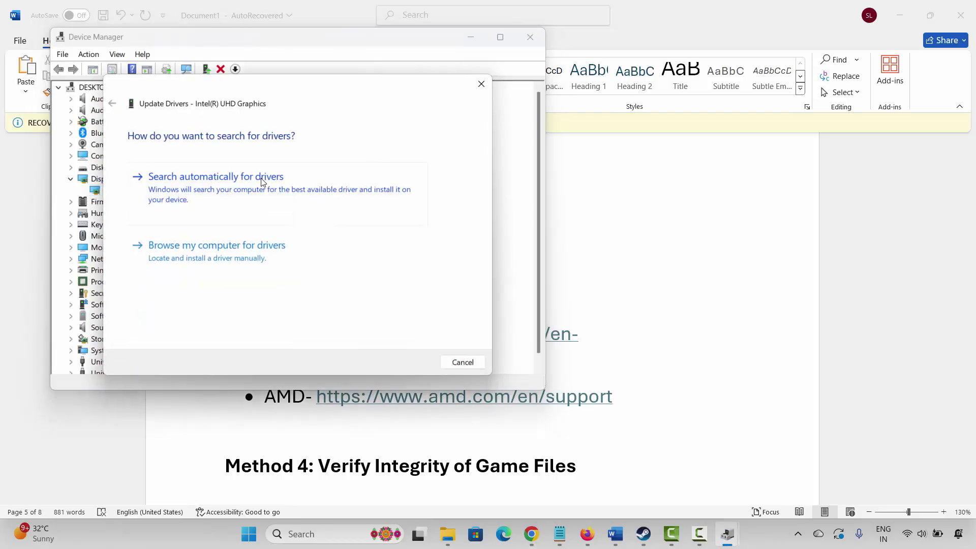
{"action": "left_click", "coordinate": [262, 182]}
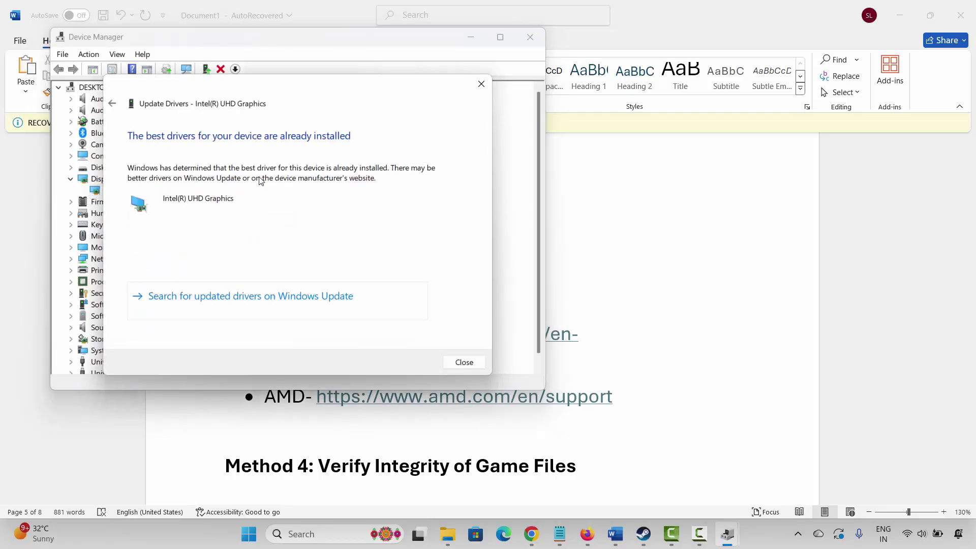
{"action": "left_click", "coordinate": [481, 83]}
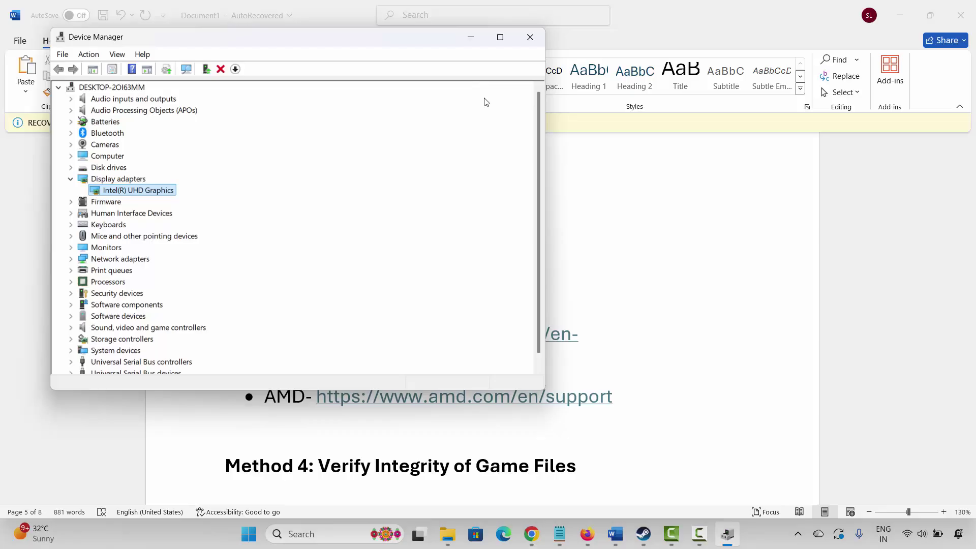
{"action": "left_click", "coordinate": [530, 38]}
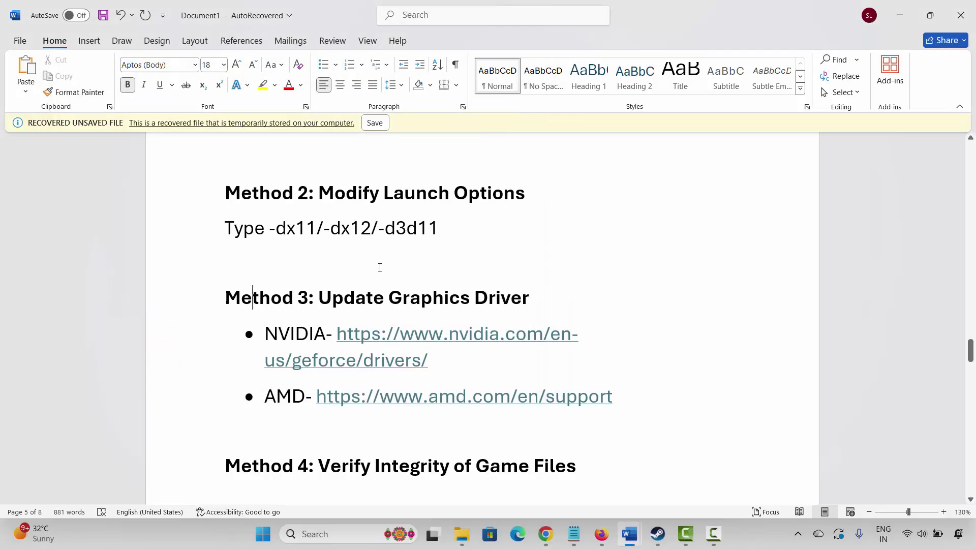
{"action": "left_click", "coordinate": [281, 335]}
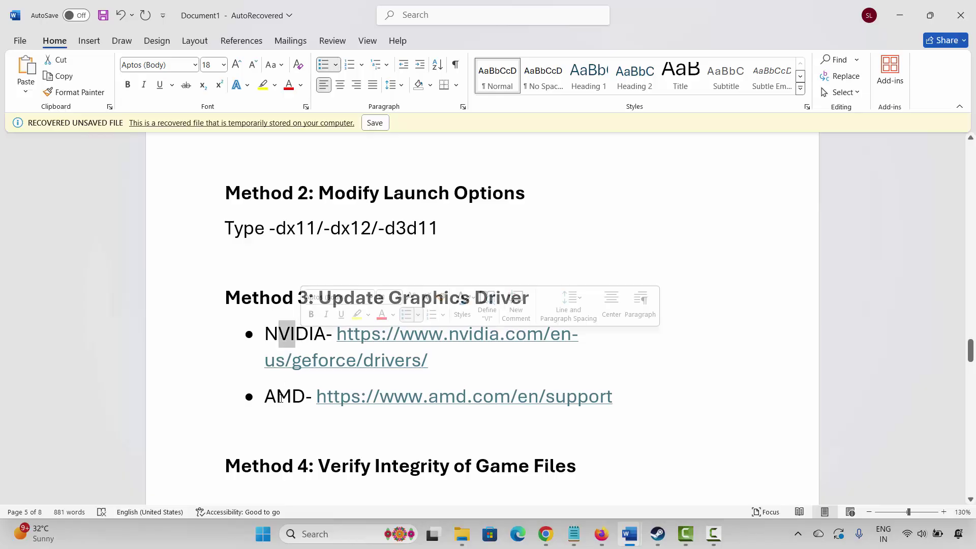
{"action": "left_click", "coordinate": [277, 397]}
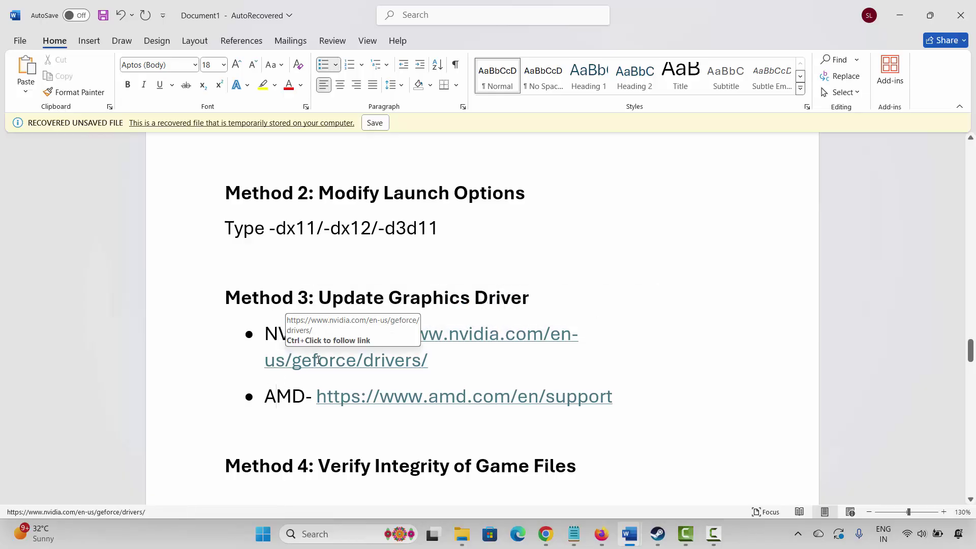
{"action": "left_click_drag", "start_coordinate": [275, 336], "coordinate": [289, 337]}
{"action": "scroll", "coordinate": [294, 362], "scroll_direction": "down", "scroll_amount": 2}
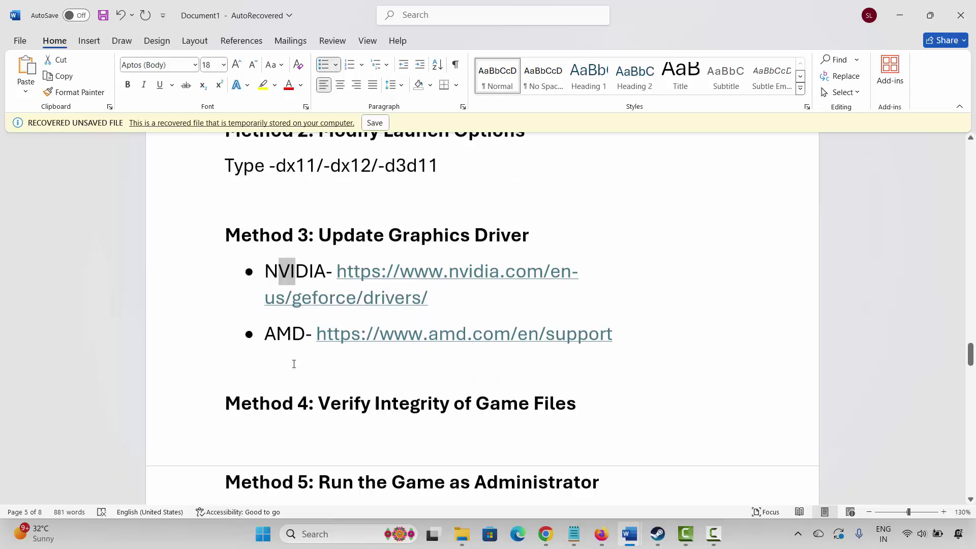
{"action": "left_click", "coordinate": [205, 357]}
{"action": "left_click", "coordinate": [351, 378]}
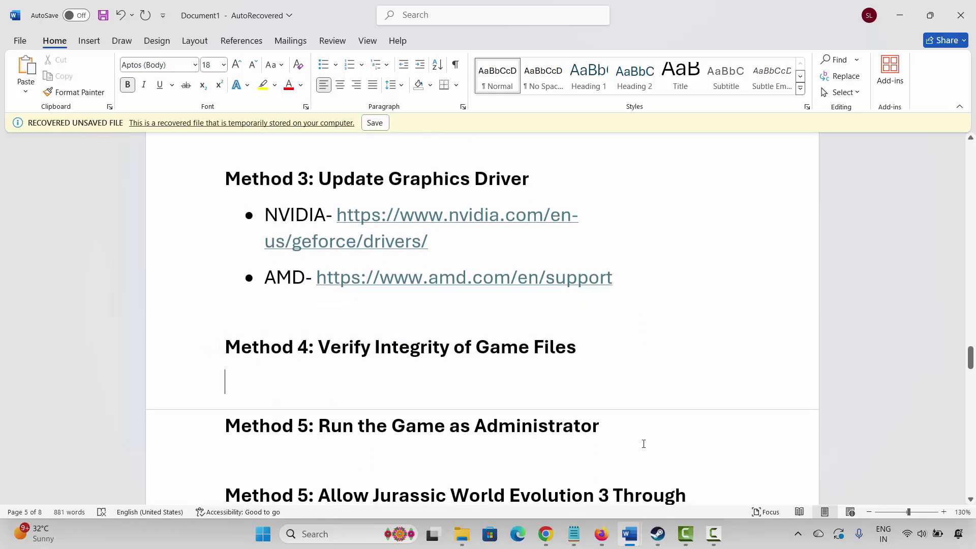
{"action": "left_click", "coordinate": [657, 533]}
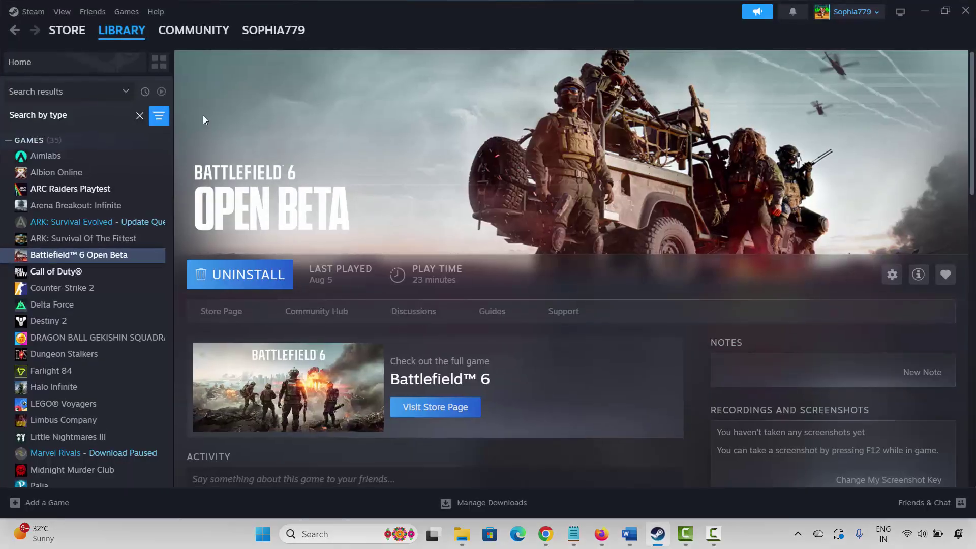
{"action": "right_click", "coordinate": [92, 259]}
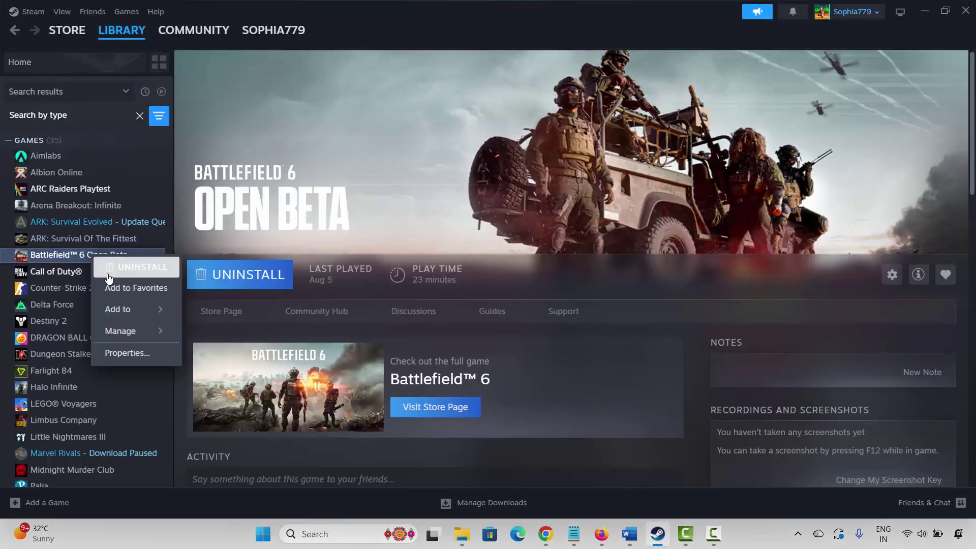
{"action": "left_click", "coordinate": [135, 354]}
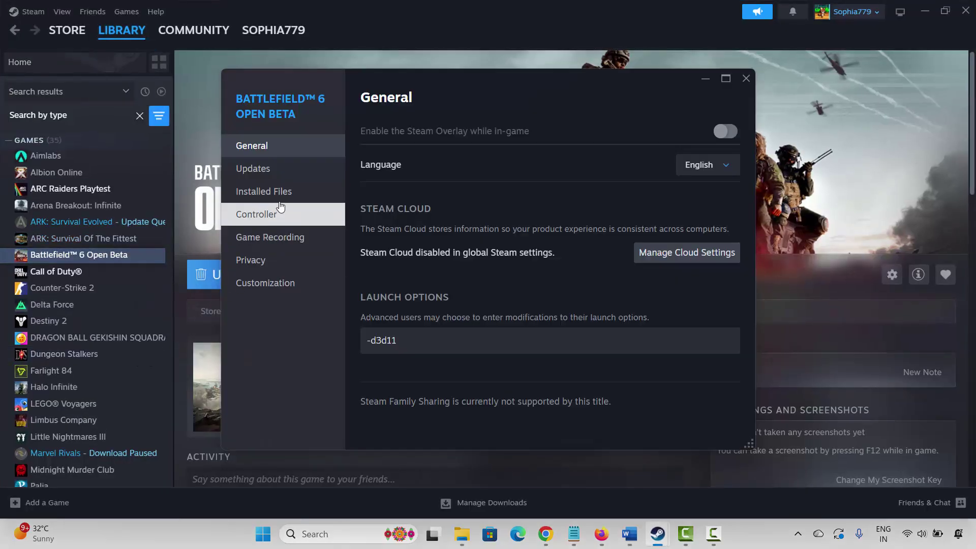
{"action": "left_click", "coordinate": [264, 191]}
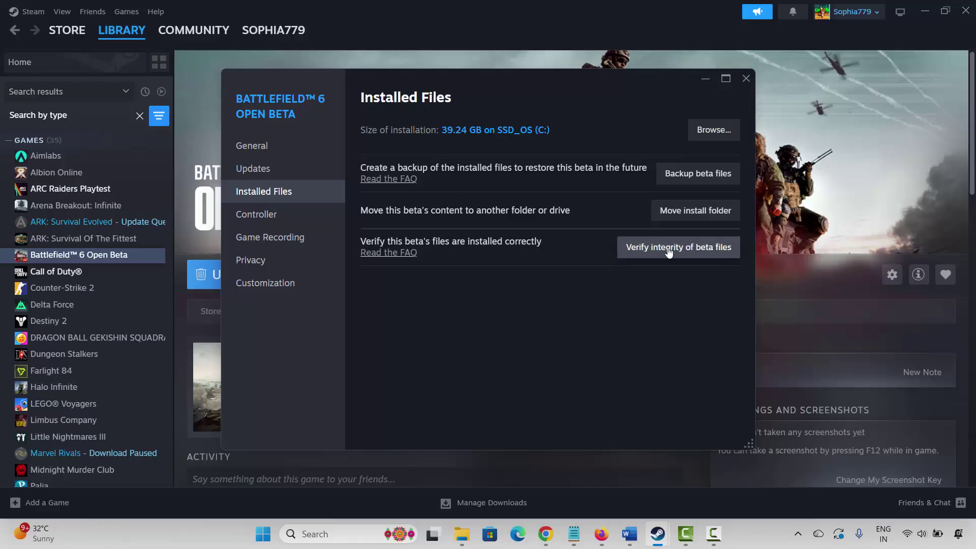
{"action": "left_click", "coordinate": [745, 79]}
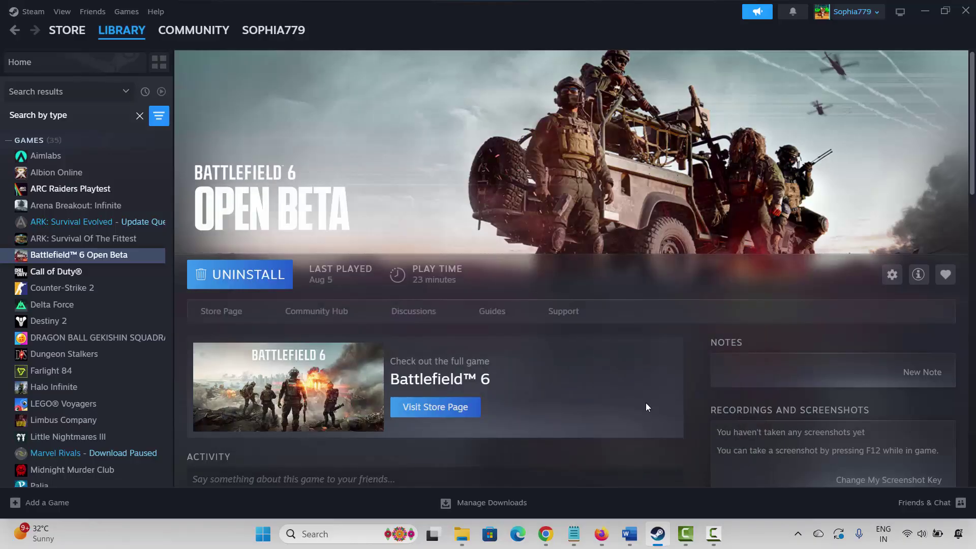
{"action": "left_click", "coordinate": [657, 527]}
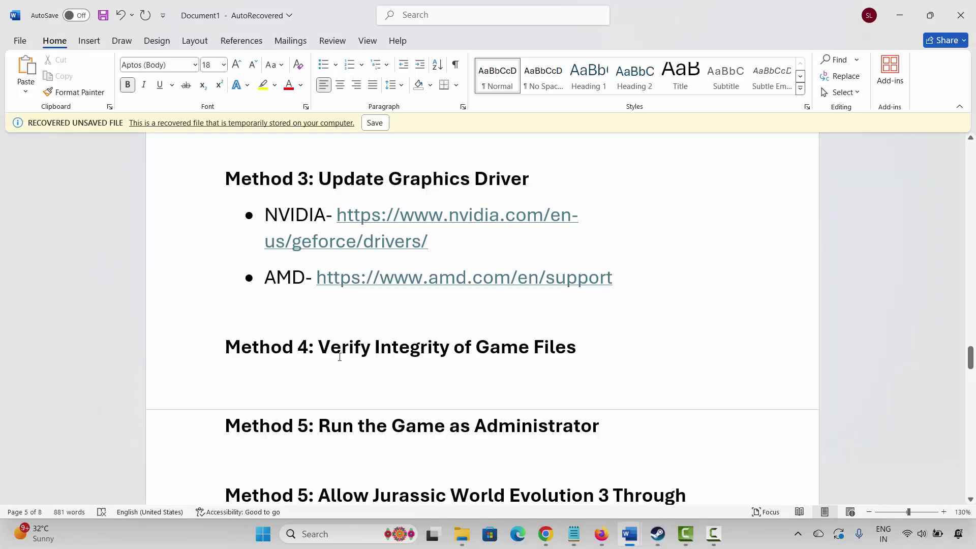
- Scroll the fix-list to Method 5: Run the Game as Administrator
{"action": "scroll", "coordinate": [336, 363], "scroll_direction": "down", "scroll_amount": 1}
{"action": "scroll", "coordinate": [330, 359], "scroll_direction": "down", "scroll_amount": 2}
{"action": "left_click", "coordinate": [188, 319]}
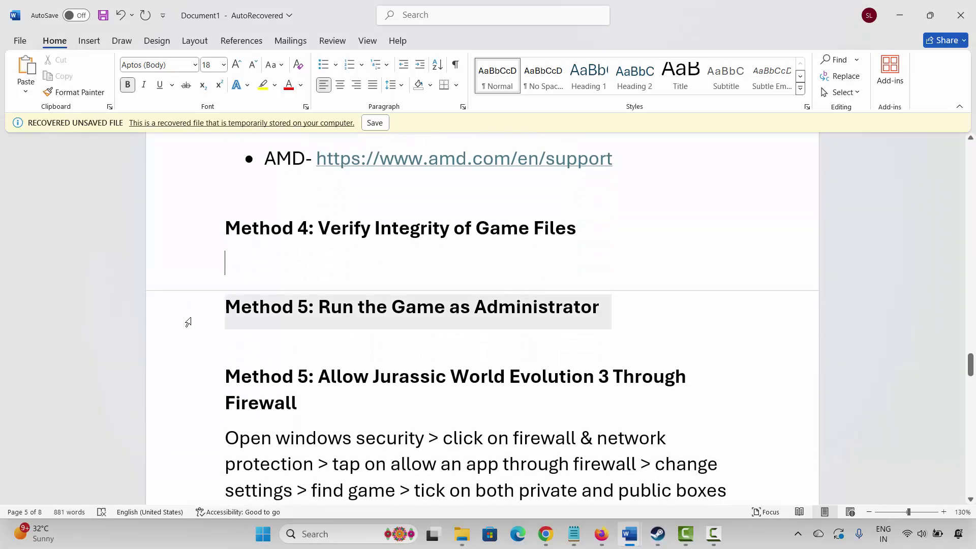
- Browse Battlefield 6 Open Beta's local files from its Steam library Manage menu
{"action": "left_click", "coordinate": [657, 532]}
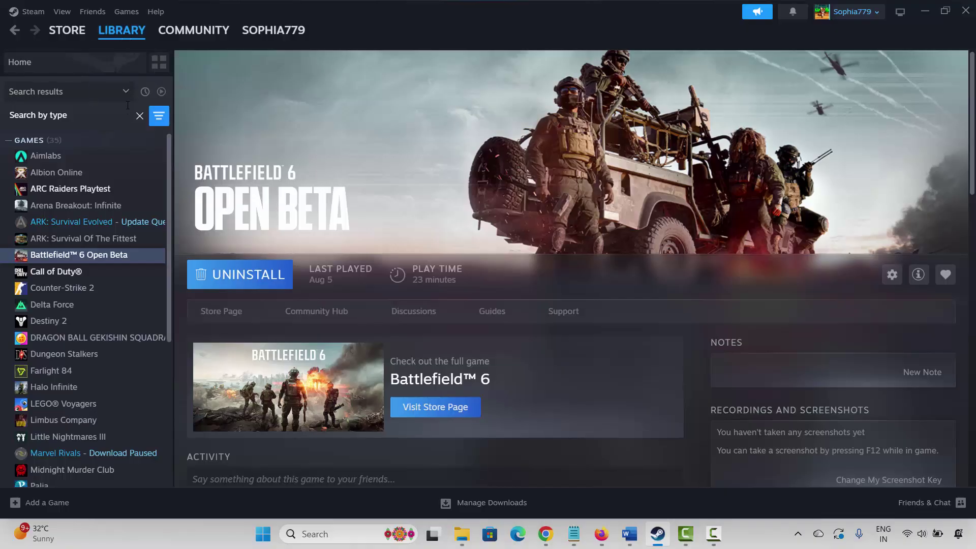
{"action": "right_click", "coordinate": [85, 259]}
{"action": "mouse_move", "coordinate": [120, 332]}
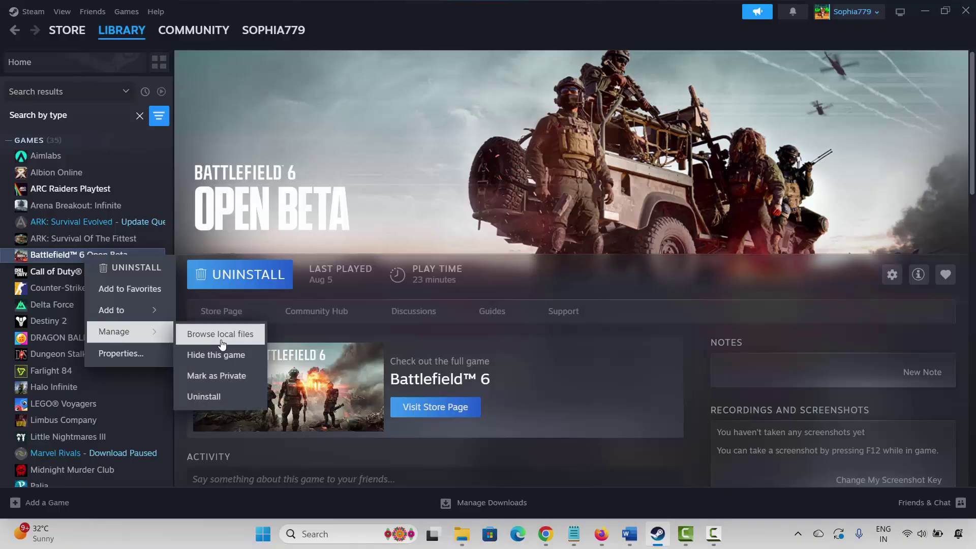
{"action": "left_click", "coordinate": [222, 345]}
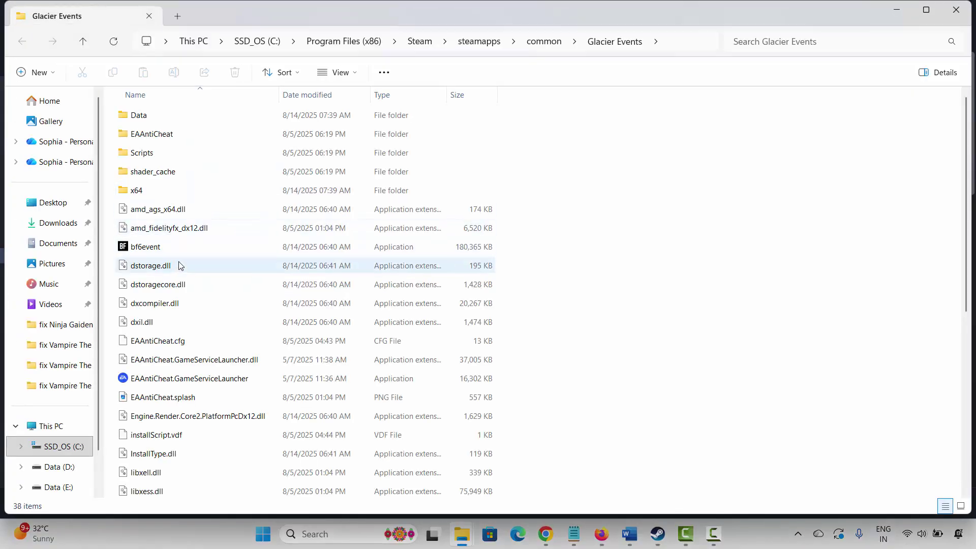
- Make bf6event run as administrator in Windows 8 compatibility mode and apply
{"action": "left_click", "coordinate": [138, 249]}
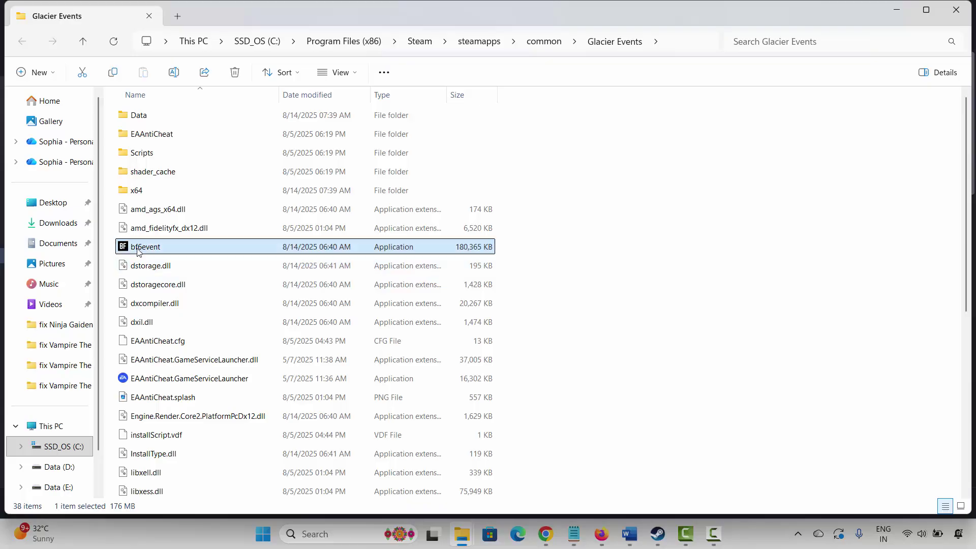
{"action": "right_click", "coordinate": [138, 249]}
{"action": "left_click", "coordinate": [184, 403]}
{"action": "left_click", "coordinate": [250, 205]}
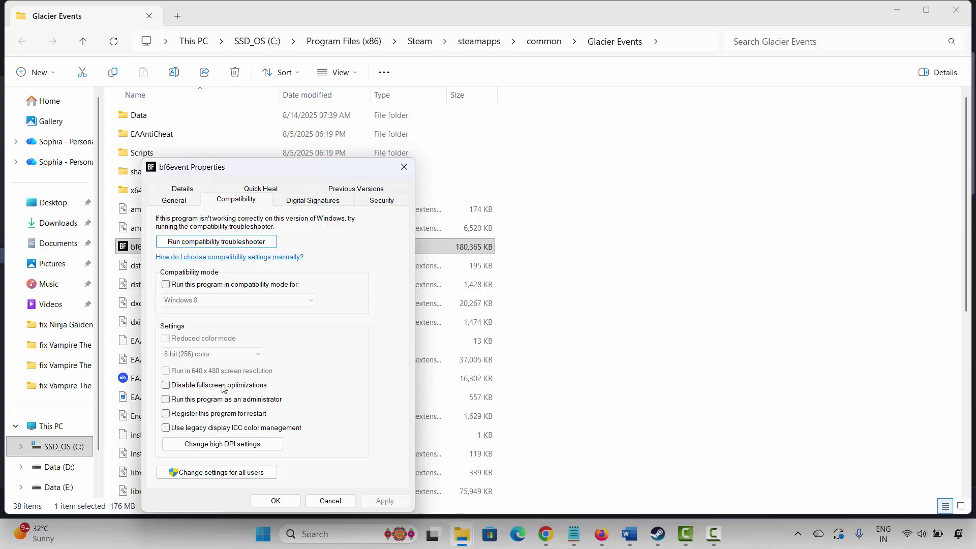
{"action": "left_click", "coordinate": [166, 399]}
{"action": "left_click", "coordinate": [165, 284]}
{"action": "left_click", "coordinate": [311, 301]}
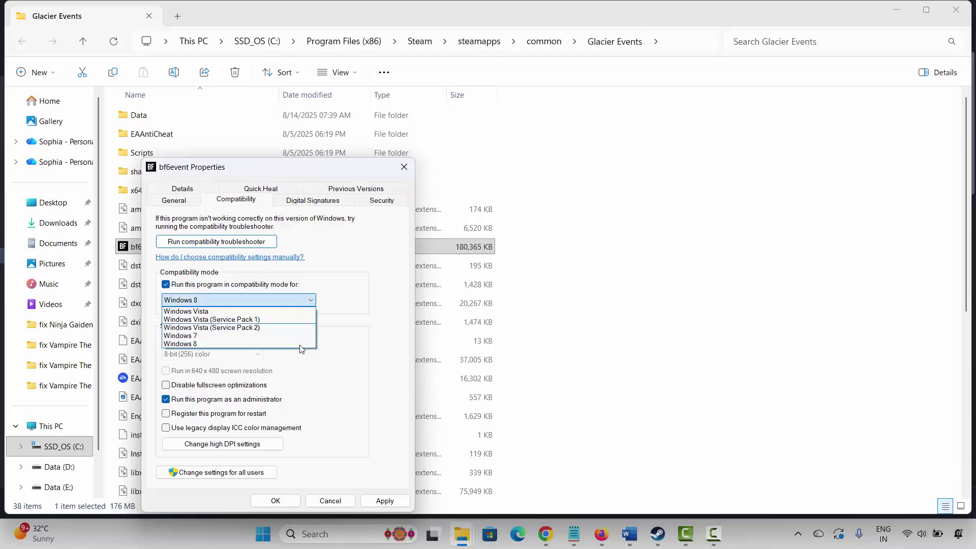
{"action": "left_click", "coordinate": [384, 396]}
{"action": "left_click", "coordinate": [385, 503]}
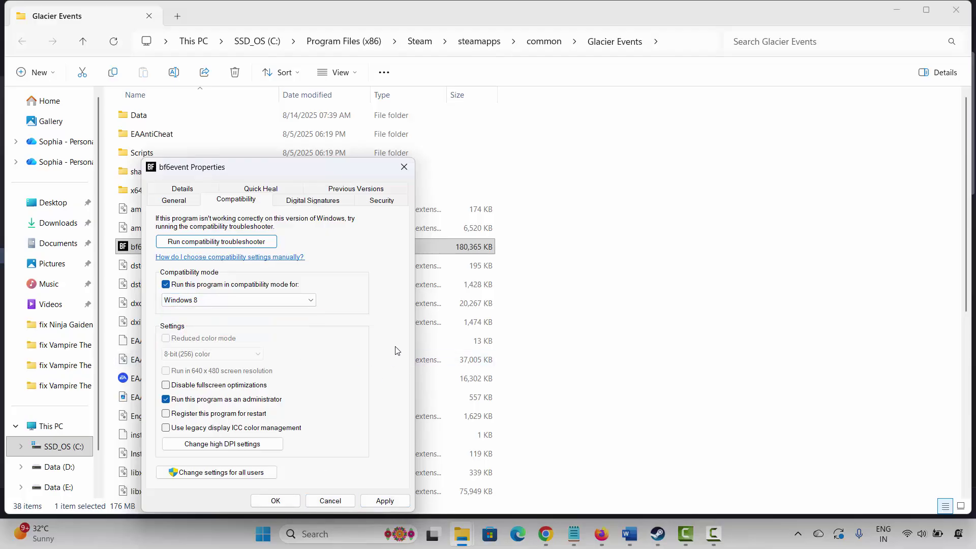
- Disable fullscreen optimizations for bf6event, save, and close the game folder
{"action": "left_click", "coordinate": [172, 387]}
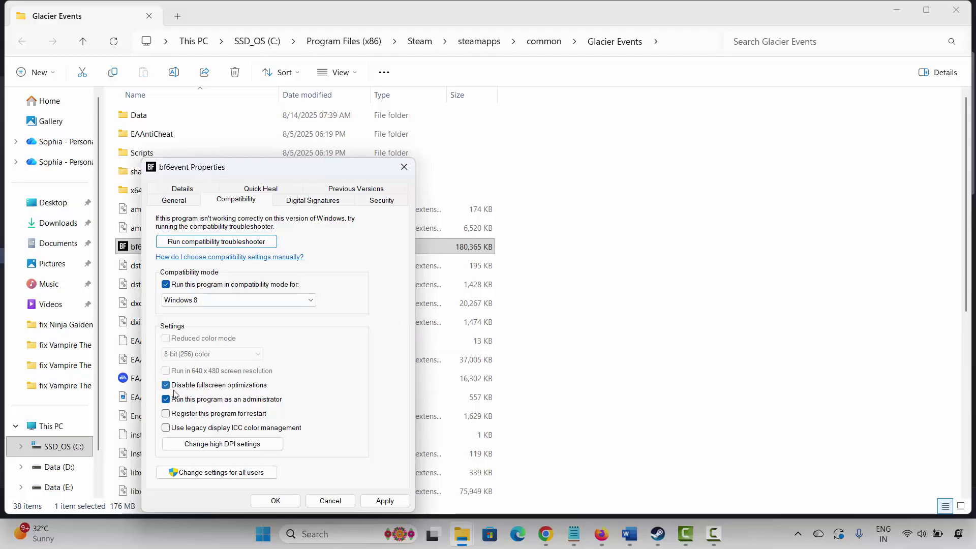
{"action": "left_click", "coordinate": [386, 503]}
{"action": "left_click", "coordinate": [403, 167]}
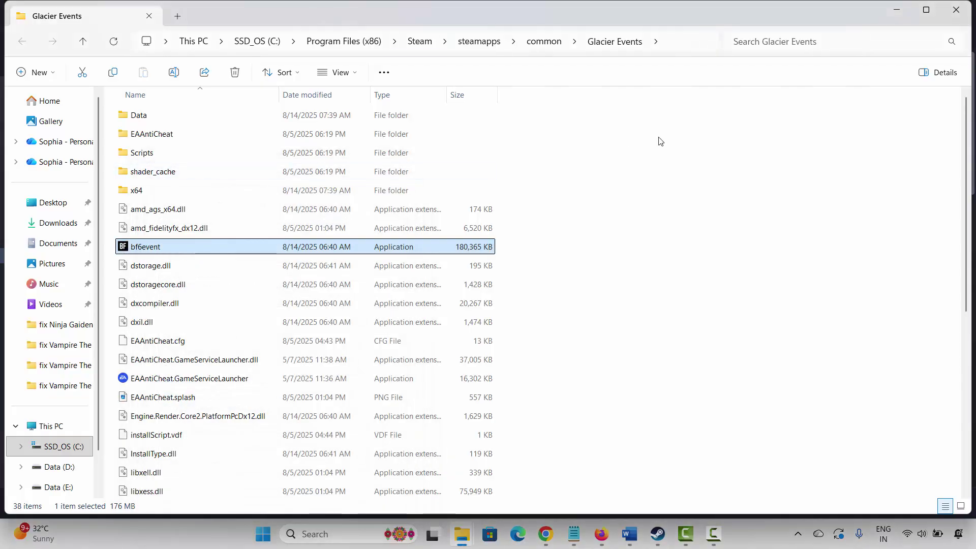
{"action": "left_click", "coordinate": [955, 10]}
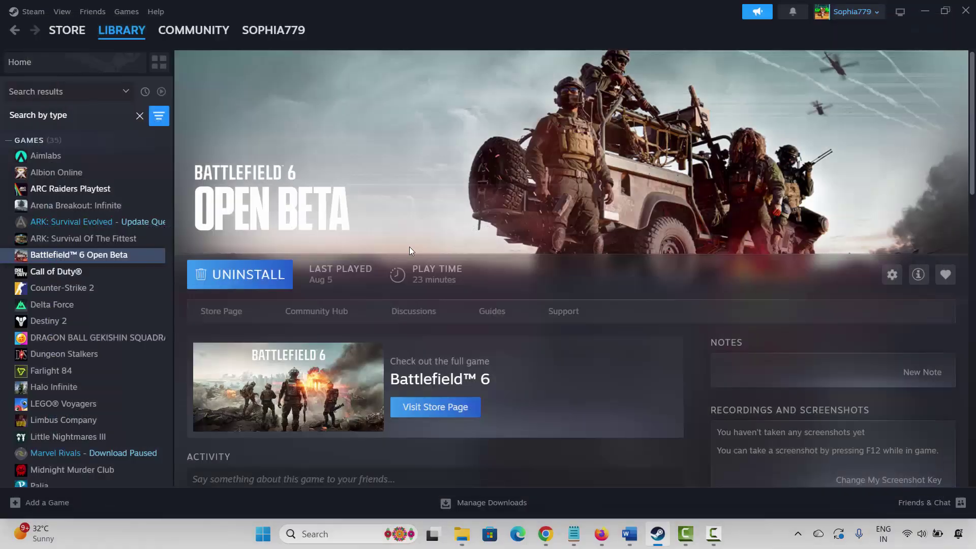
{"action": "left_click", "coordinate": [629, 534]}
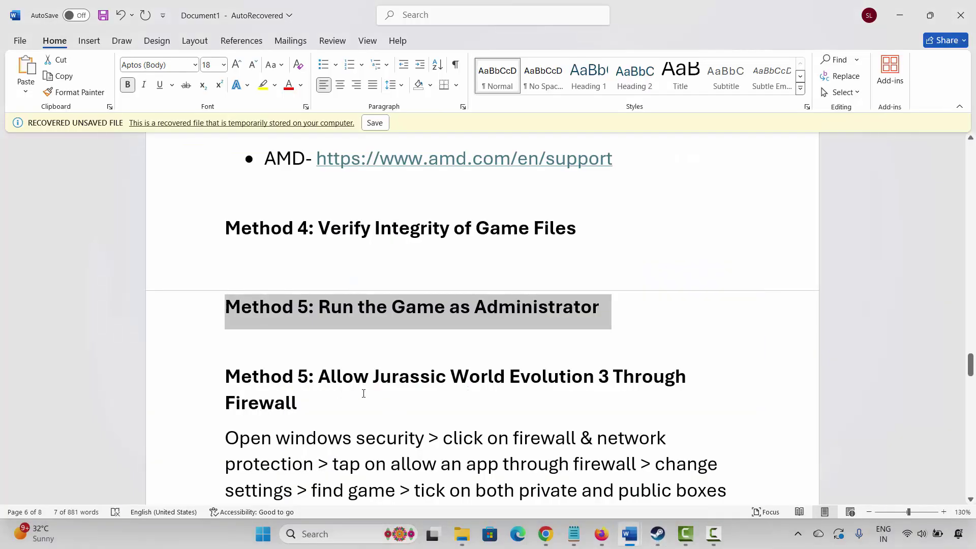
- Clear the Method 5 heading selection and scroll down to the firewall advice
{"action": "left_click_drag", "start_coordinate": [231, 375], "coordinate": [256, 376]}
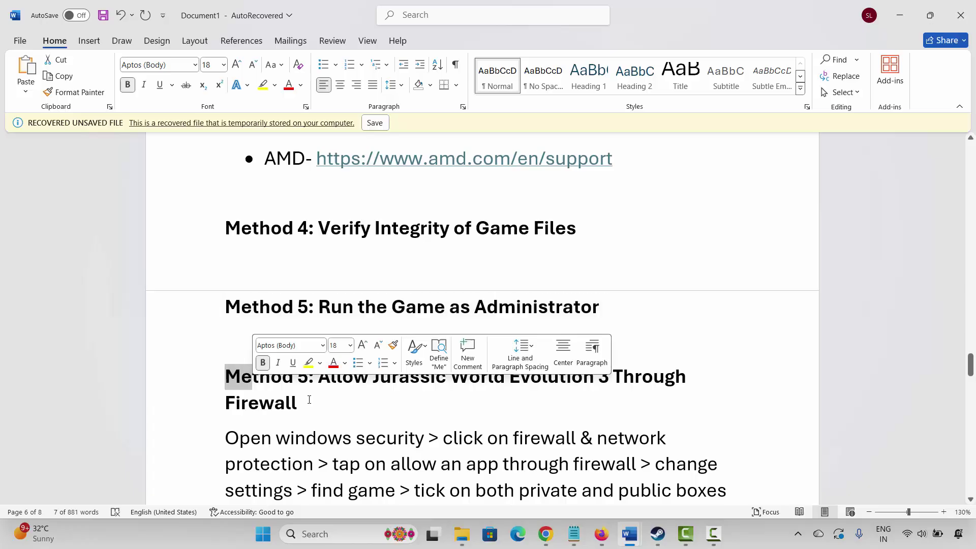
{"action": "left_click", "coordinate": [344, 414]}
{"action": "scroll", "coordinate": [347, 416], "scroll_direction": "down", "scroll_amount": 3}
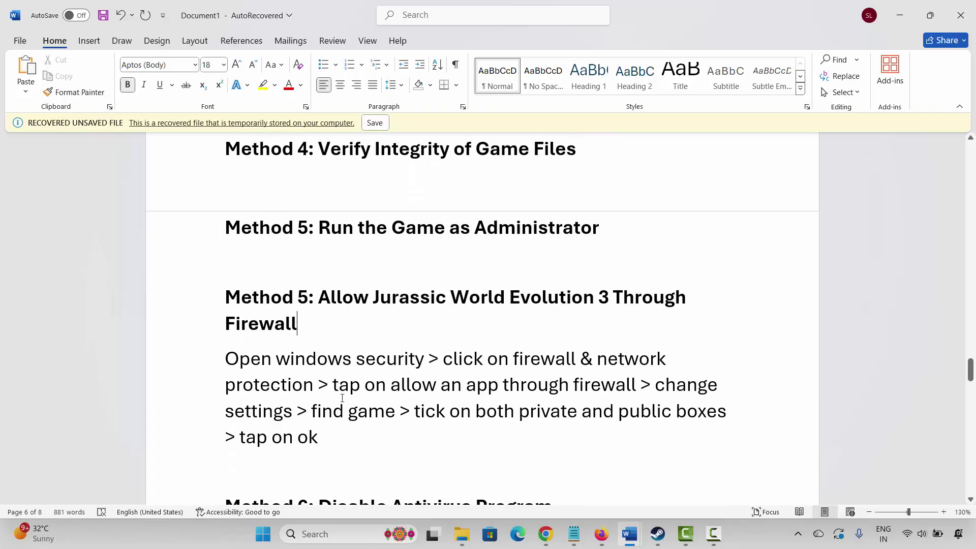
- Open Windows Security's allowed-apps firewall list and unlock it with Change settings
{"action": "left_click", "coordinate": [325, 533]}
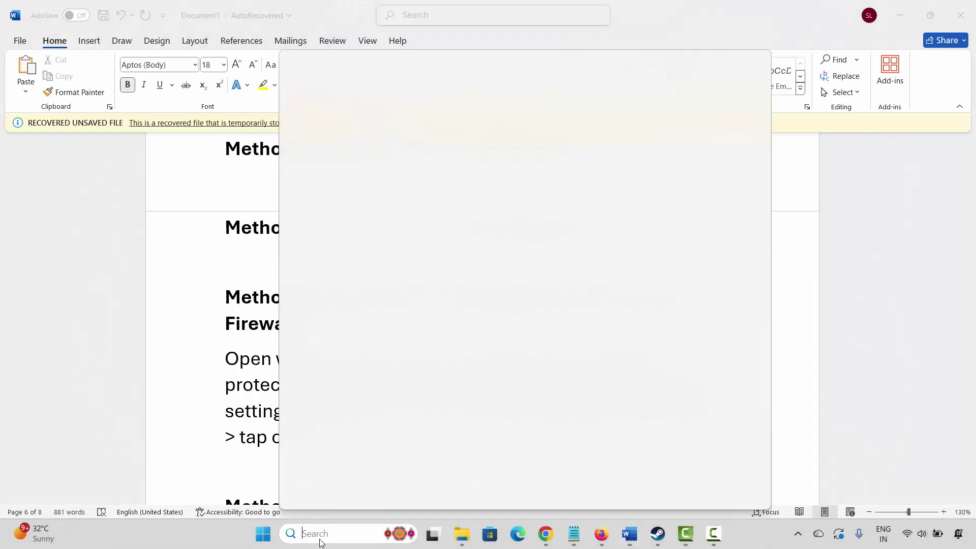
{"action": "left_click", "coordinate": [370, 305]}
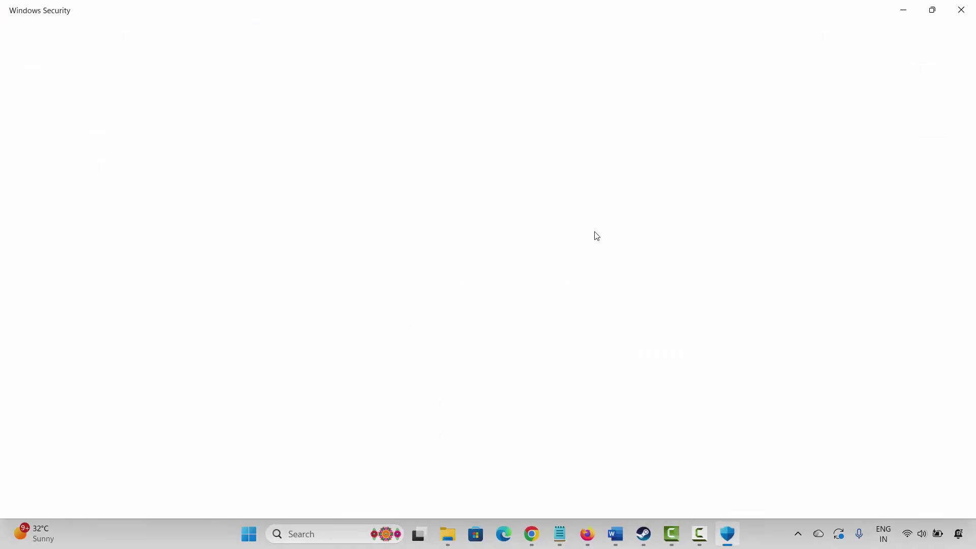
{"action": "left_click", "coordinate": [584, 212]}
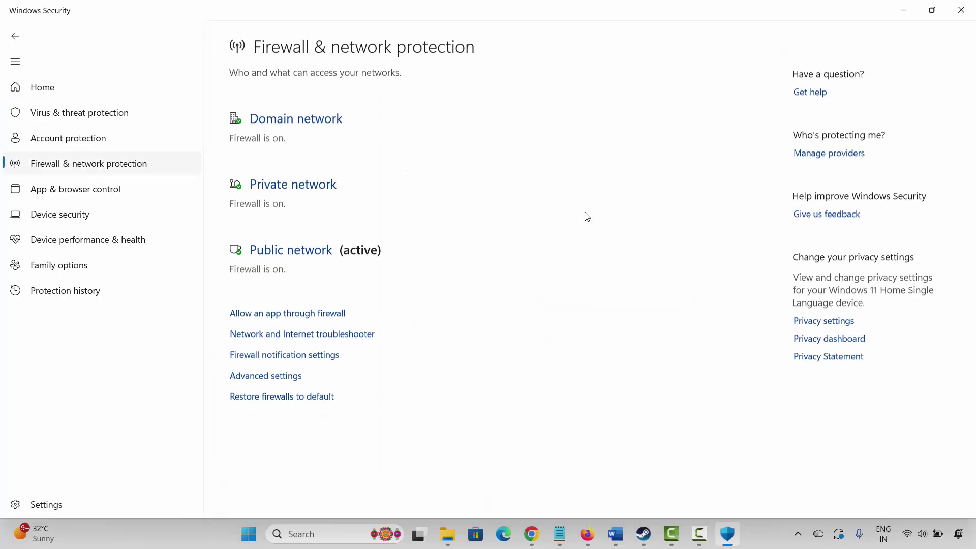
{"action": "left_click", "coordinate": [282, 319]}
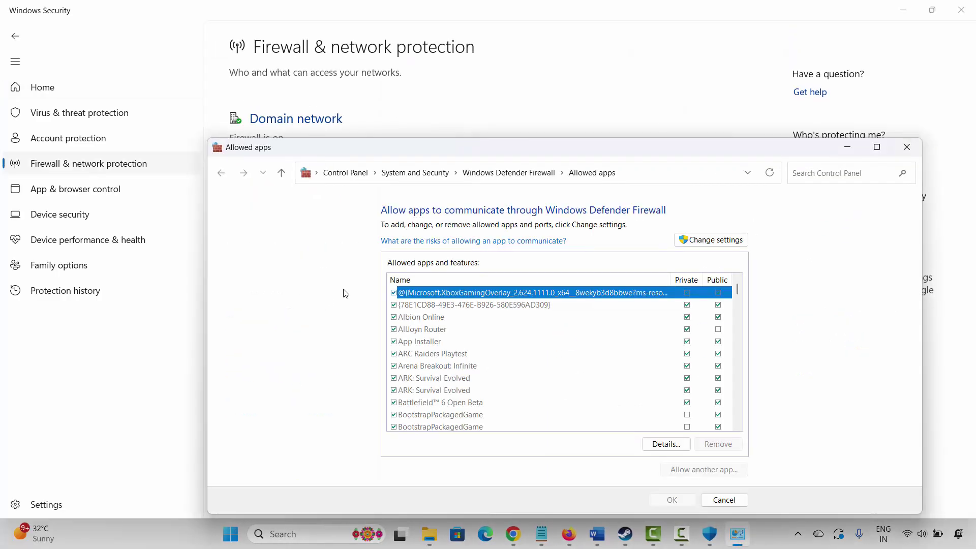
{"action": "left_click", "coordinate": [745, 246]}
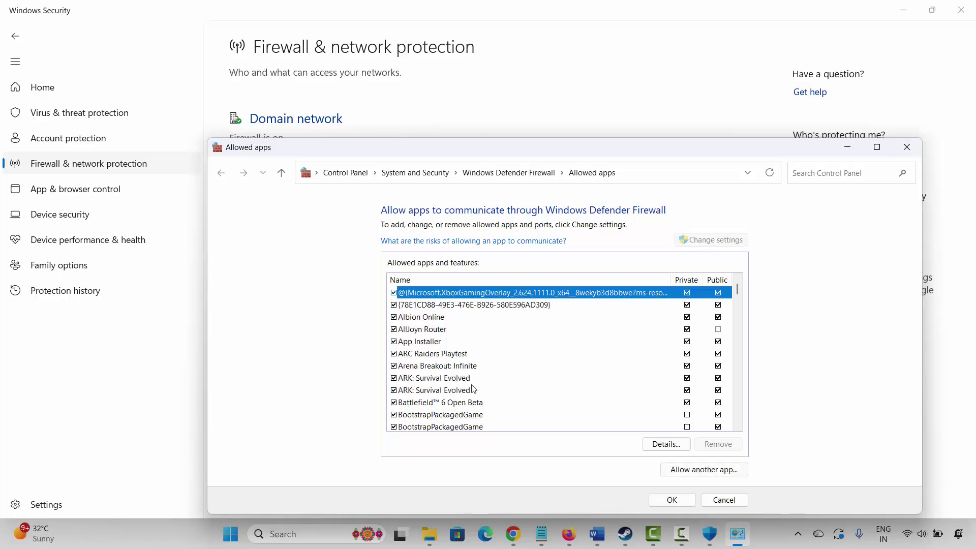
- Confirm Battlefield 6 Open Beta's private and public firewall access, cancelling a stray app addition
{"action": "scroll", "coordinate": [473, 388], "scroll_direction": "down", "scroll_amount": 1}
{"action": "left_click", "coordinate": [461, 367]}
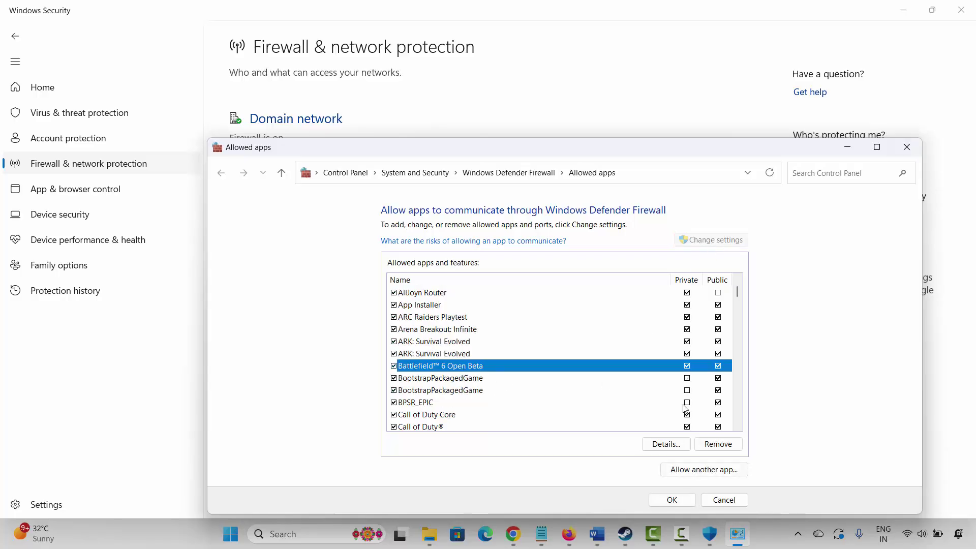
{"action": "left_click", "coordinate": [694, 470]}
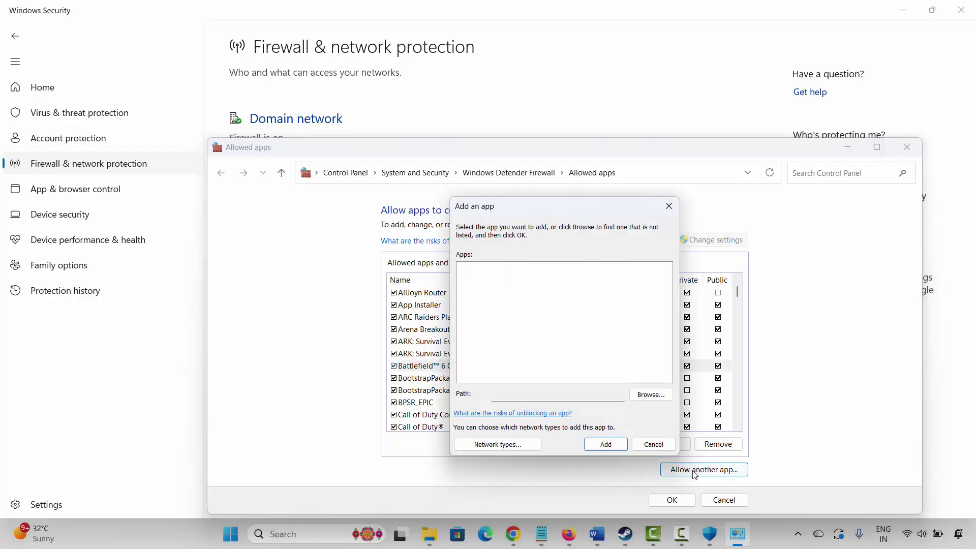
{"action": "left_click", "coordinate": [645, 396]}
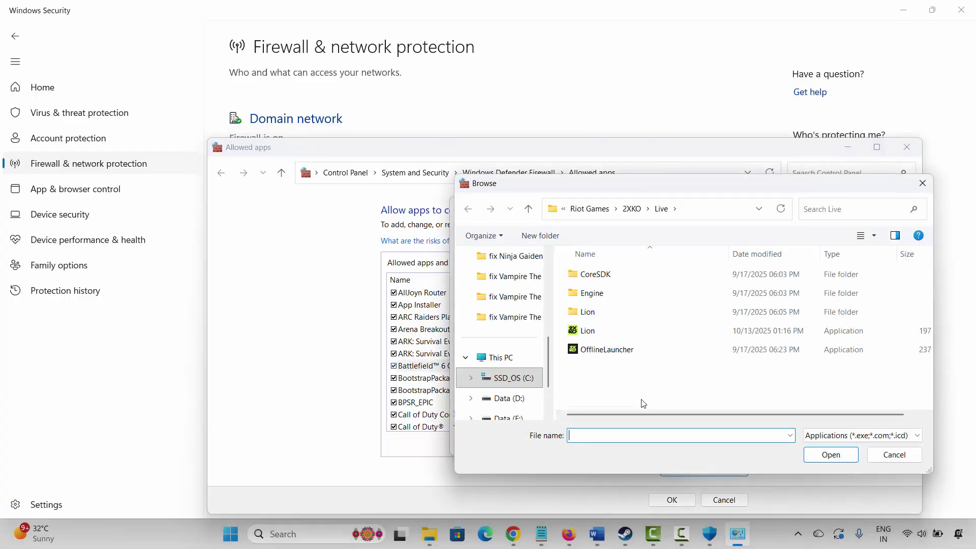
{"action": "left_click", "coordinate": [591, 336]}
{"action": "left_click", "coordinate": [894, 457]}
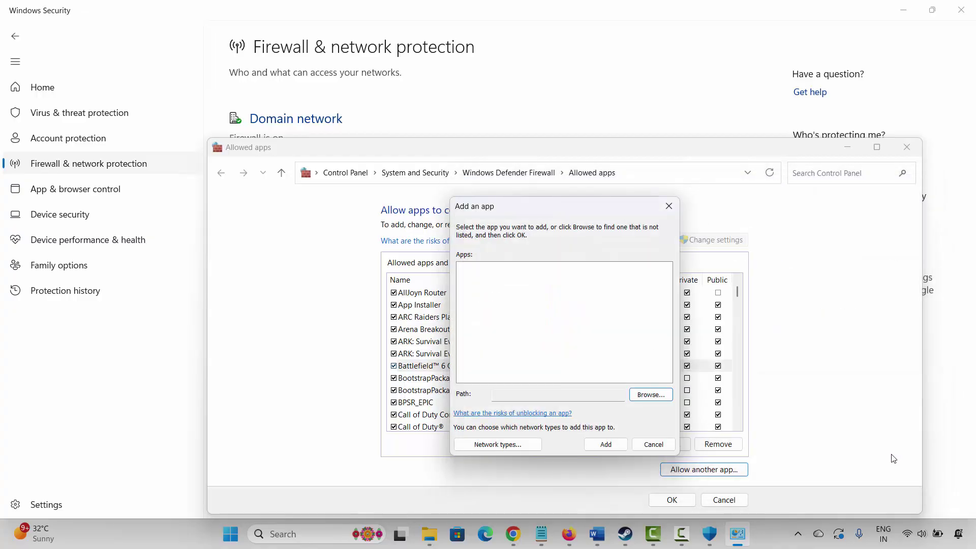
{"action": "left_click", "coordinate": [651, 445]}
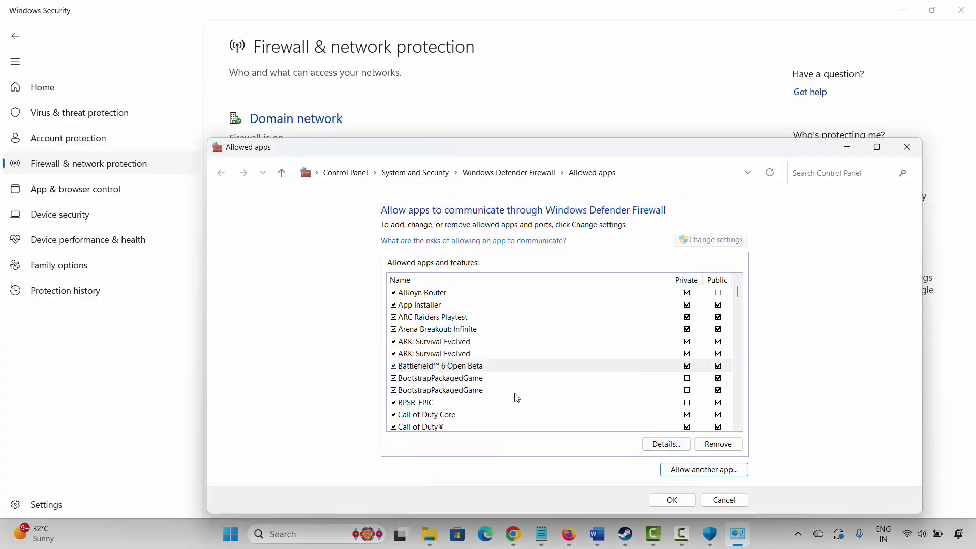
{"action": "left_click", "coordinate": [450, 370]}
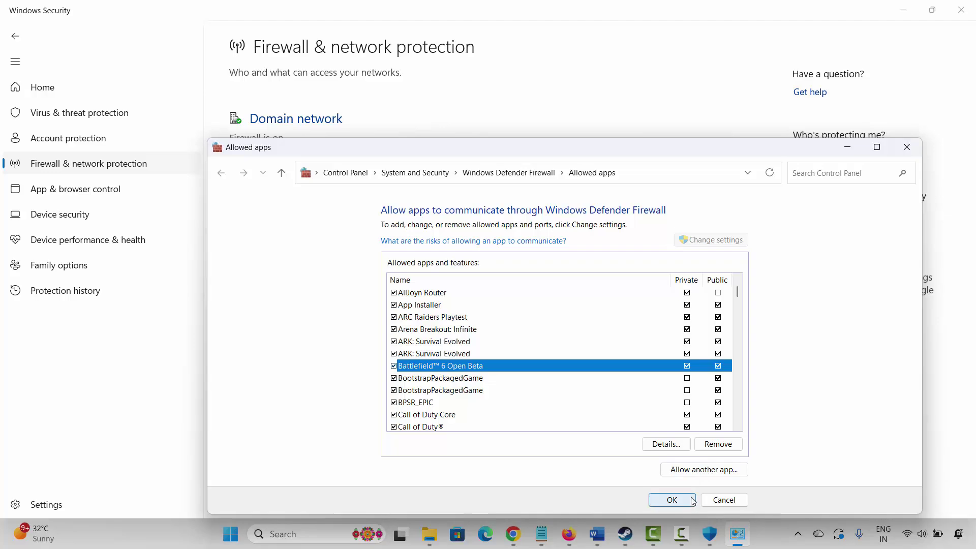
{"action": "left_click", "coordinate": [900, 149]}
- Close Windows Security and move to the Method 6: Disable Antivirus Program heading
{"action": "left_click", "coordinate": [961, 9]}
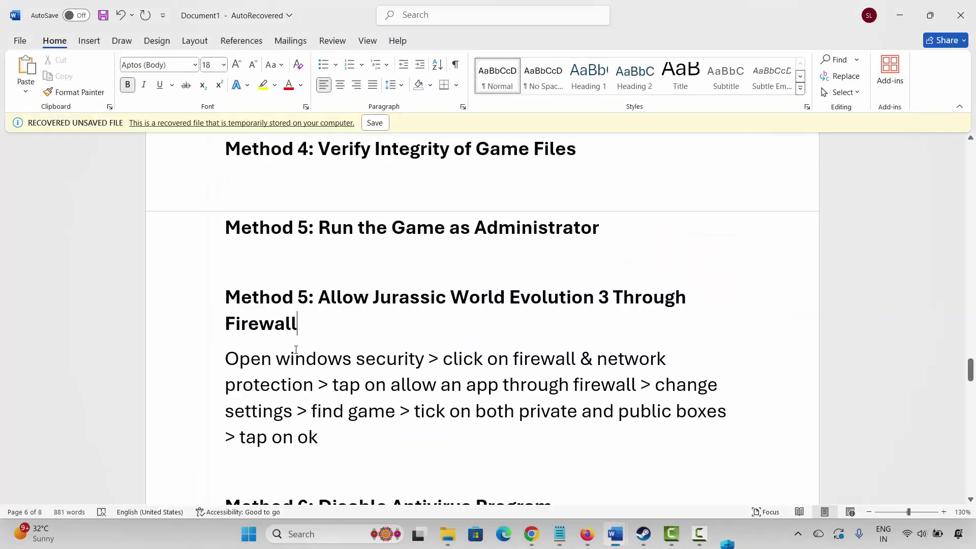
{"action": "left_click", "coordinate": [191, 410]}
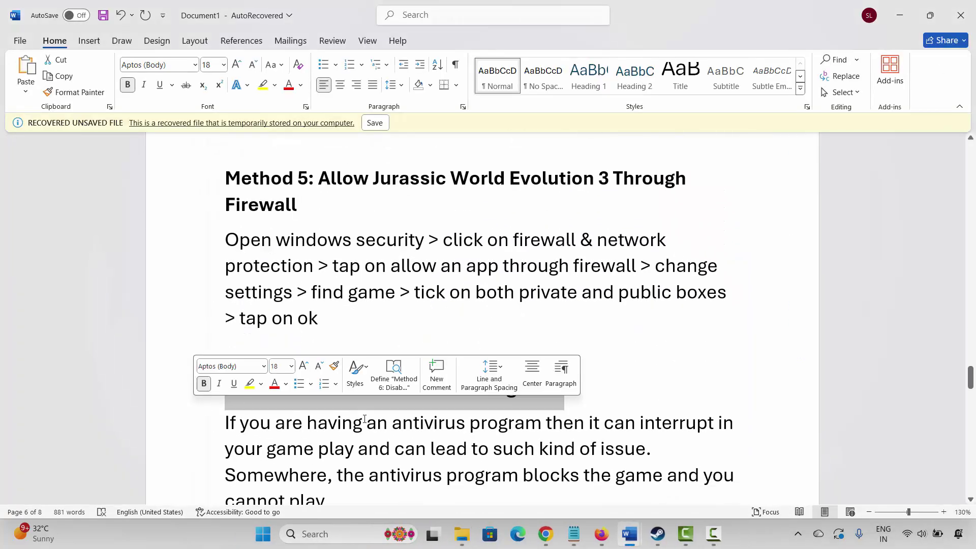
{"action": "scroll", "coordinate": [191, 410], "scroll_direction": "down", "scroll_amount": 1}
{"action": "left_click", "coordinate": [360, 407]}
- Scroll on to Method 7: Close Other Background Processes and bring up Windows search
{"action": "scroll", "coordinate": [372, 379], "scroll_direction": "down", "scroll_amount": 2}
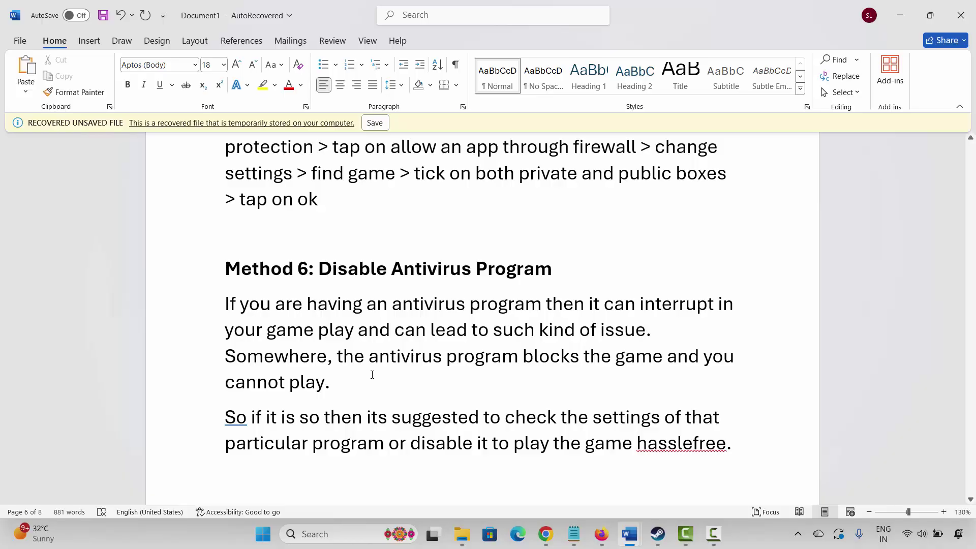
{"action": "scroll", "coordinate": [370, 374], "scroll_direction": "down", "scroll_amount": 1}
{"action": "scroll", "coordinate": [339, 367], "scroll_direction": "up", "scroll_amount": 1}
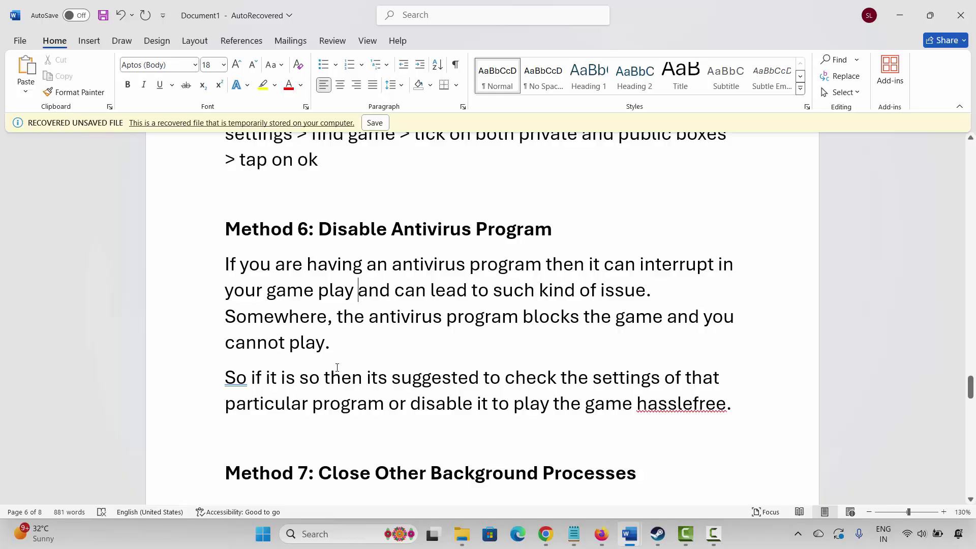
{"action": "scroll", "coordinate": [337, 367], "scroll_direction": "down", "scroll_amount": 1}
{"action": "left_click", "coordinate": [209, 408]}
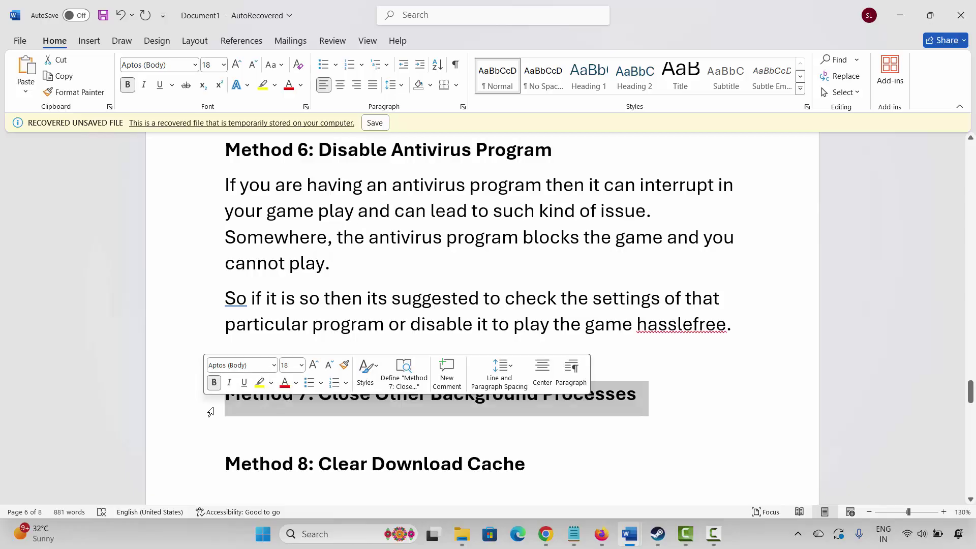
{"action": "left_click", "coordinate": [336, 415]}
{"action": "left_click", "coordinate": [324, 534]}
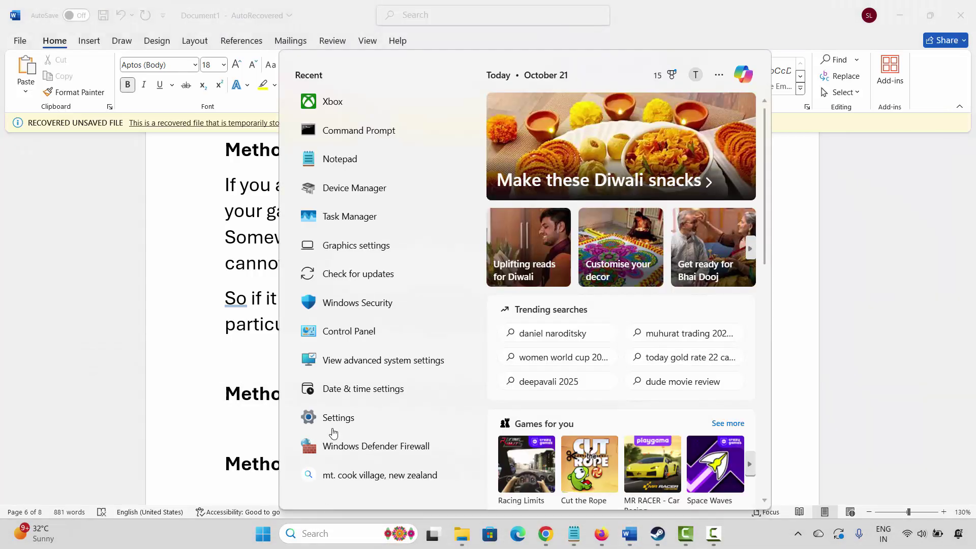
- Browse Task Manager's background processes, inspect EpicGamesLauncher, then close Task Manager
{"action": "left_click", "coordinate": [361, 214]}
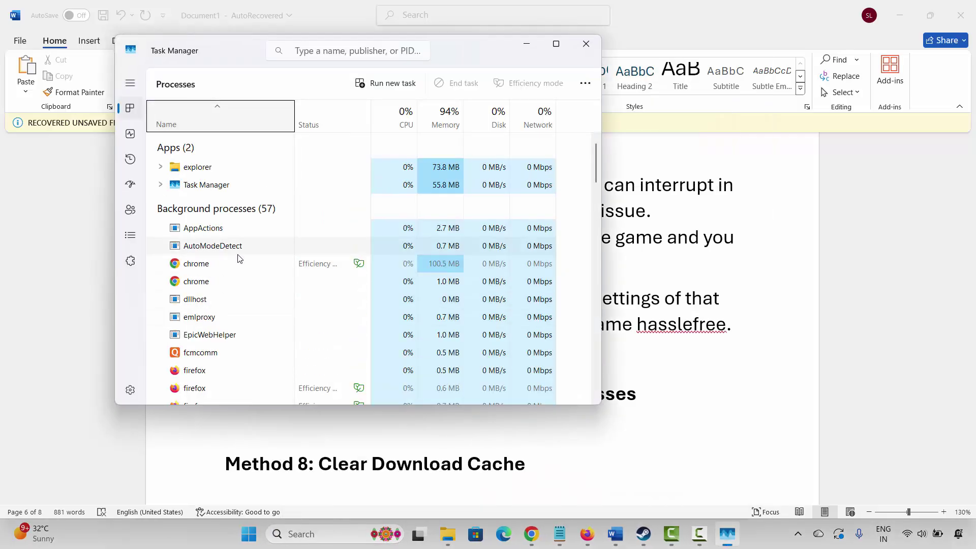
{"action": "scroll", "coordinate": [241, 270], "scroll_direction": "down", "scroll_amount": 3}
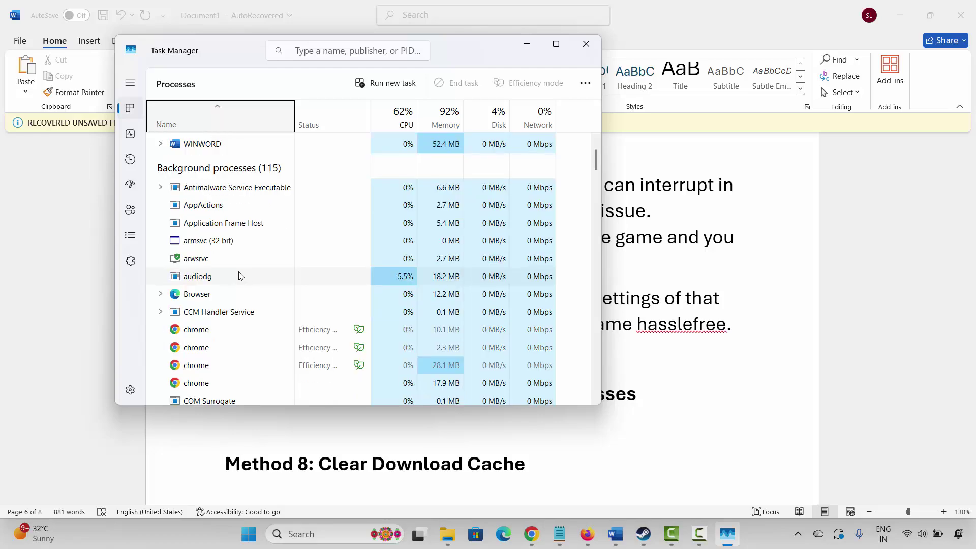
{"action": "scroll", "coordinate": [241, 280], "scroll_direction": "down", "scroll_amount": 3}
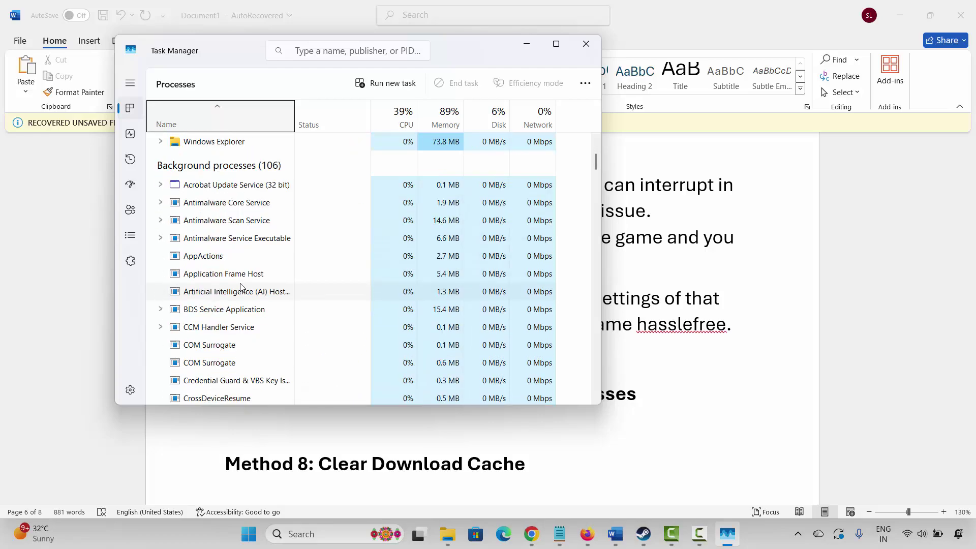
{"action": "scroll", "coordinate": [241, 288], "scroll_direction": "down", "scroll_amount": 4}
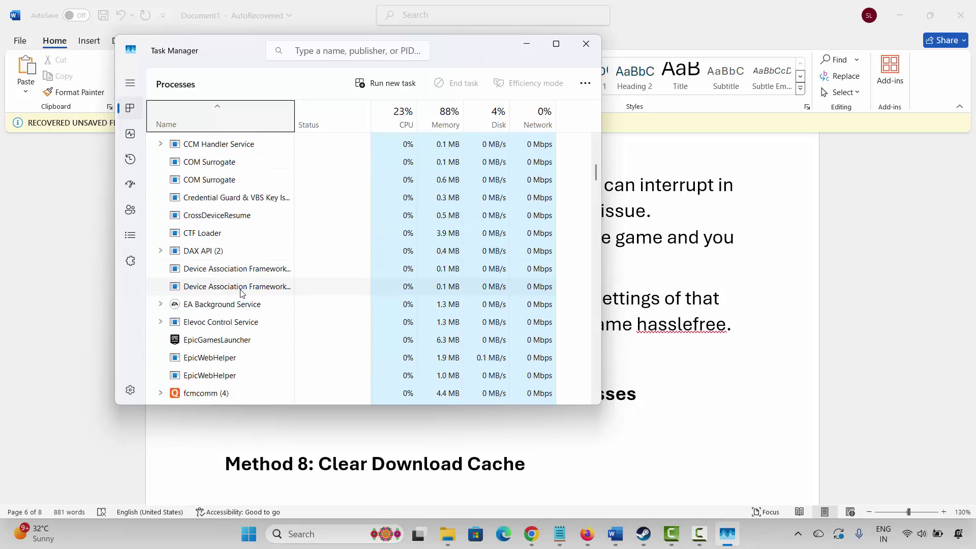
{"action": "scroll", "coordinate": [241, 291], "scroll_direction": "down", "scroll_amount": 1}
{"action": "right_click", "coordinate": [217, 297]}
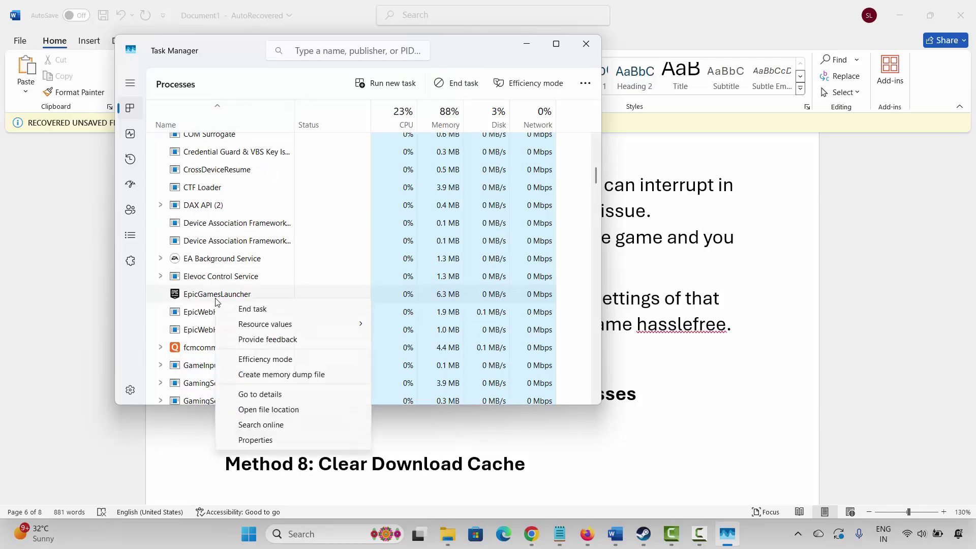
{"action": "left_click", "coordinate": [586, 49]}
{"action": "left_click", "coordinate": [586, 49]}
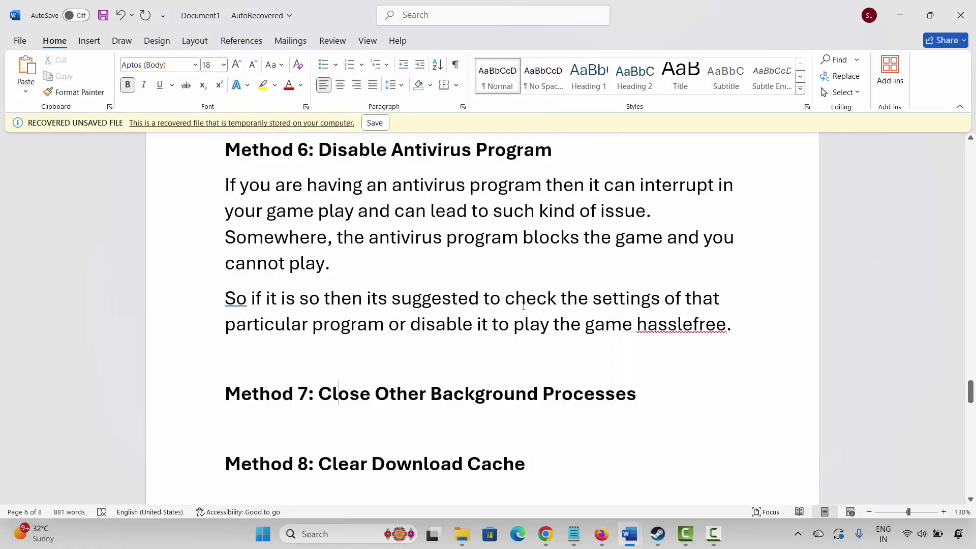
{"action": "scroll", "coordinate": [431, 324], "scroll_direction": "down", "scroll_amount": 3}
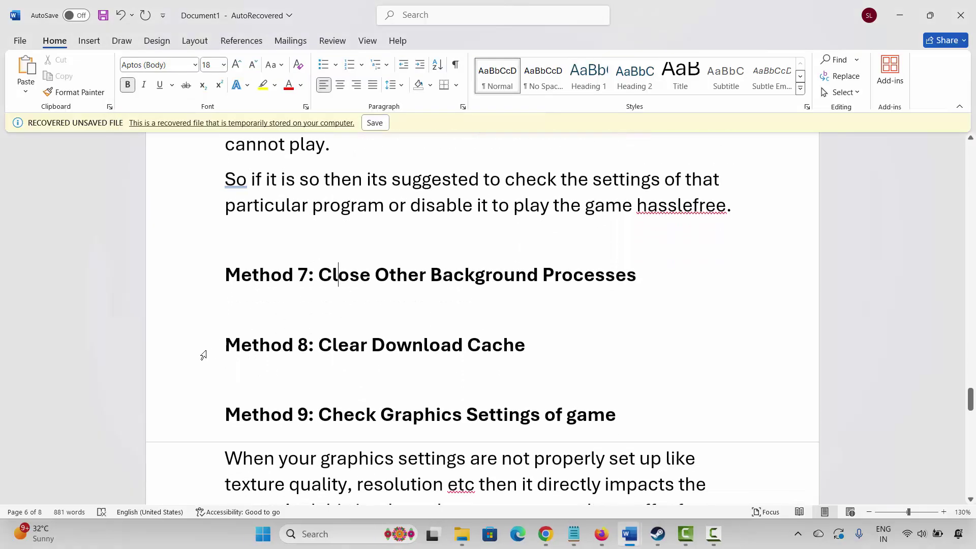
{"action": "left_click", "coordinate": [196, 358]}
{"action": "left_click", "coordinate": [327, 376]}
{"action": "left_click", "coordinate": [658, 534]}
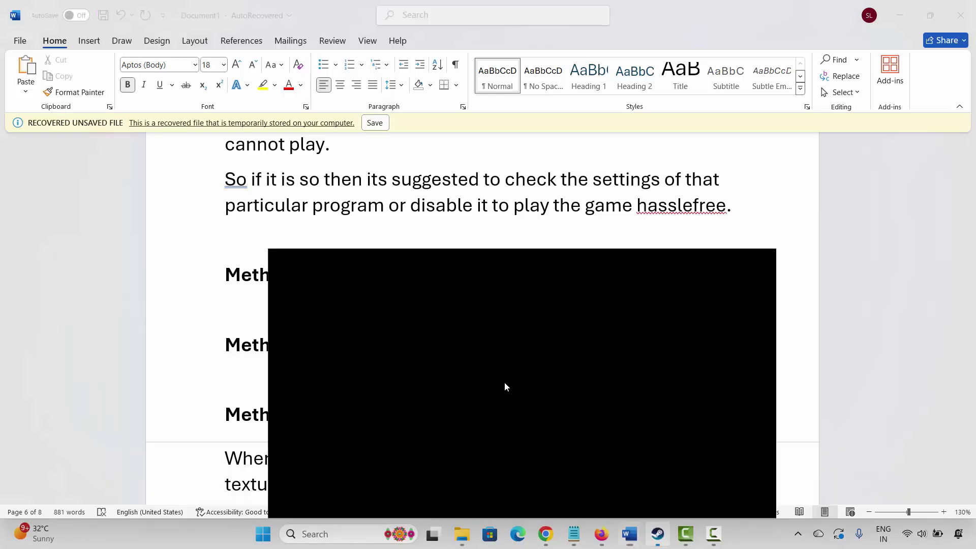
{"action": "left_click", "coordinate": [31, 11]}
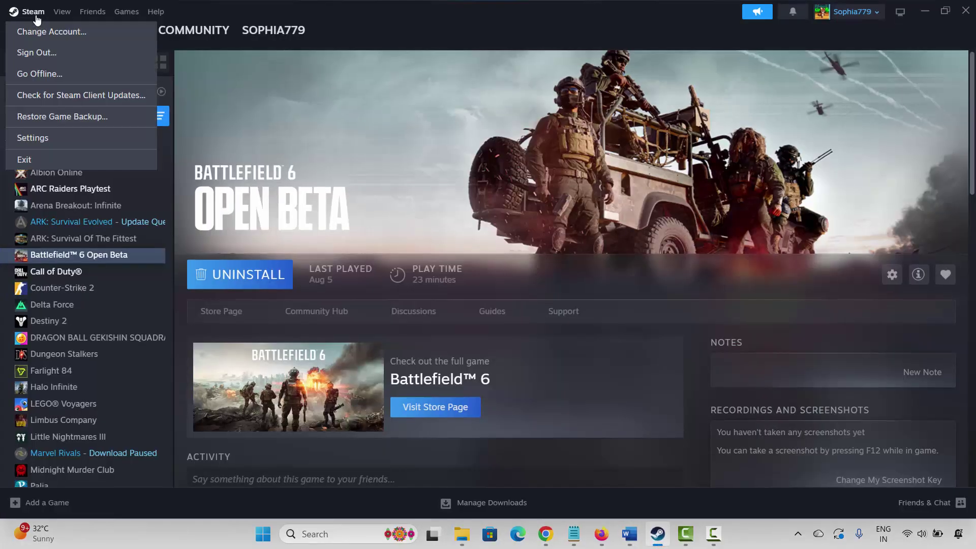
{"action": "left_click", "coordinate": [48, 137]}
{"action": "left_click", "coordinate": [284, 300]}
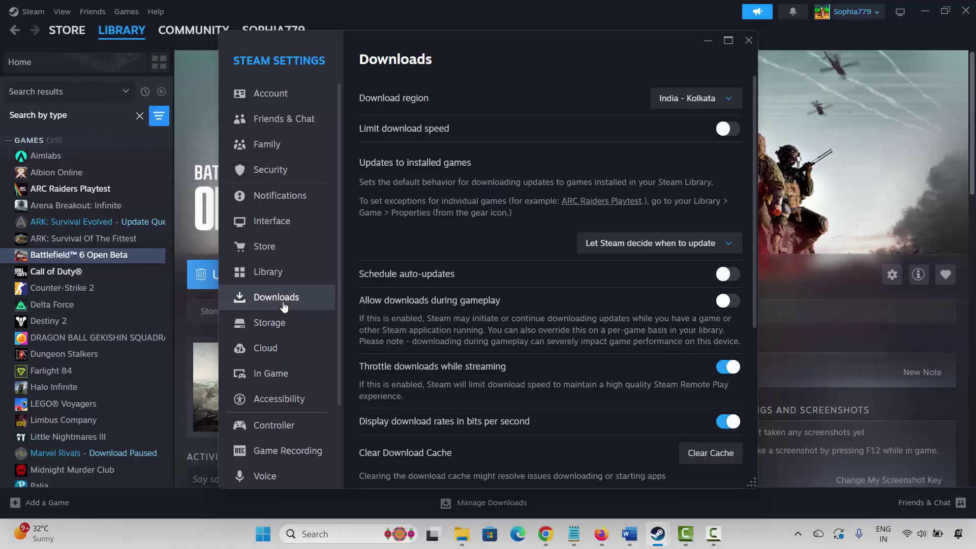
{"action": "scroll", "coordinate": [526, 376], "scroll_direction": "down", "scroll_amount": 4}
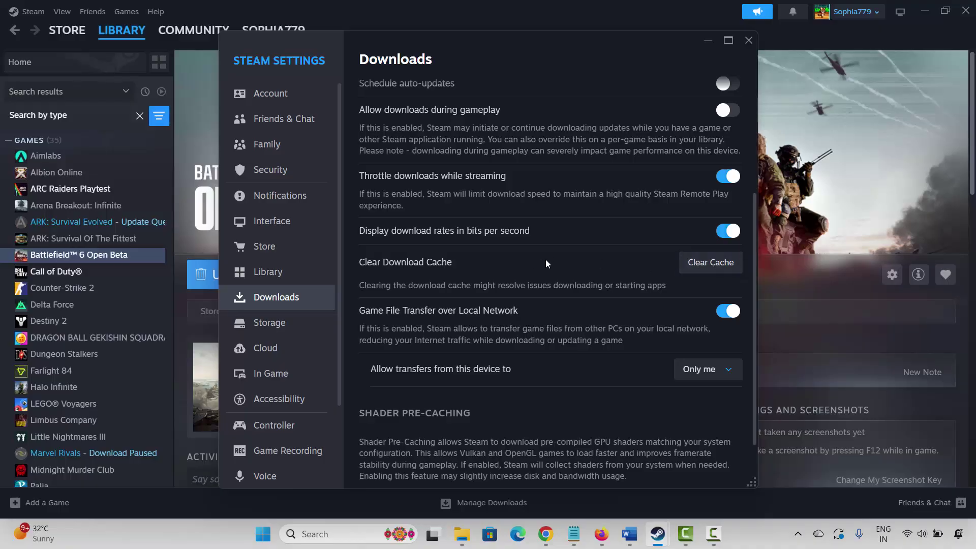
{"action": "left_click", "coordinate": [746, 47]}
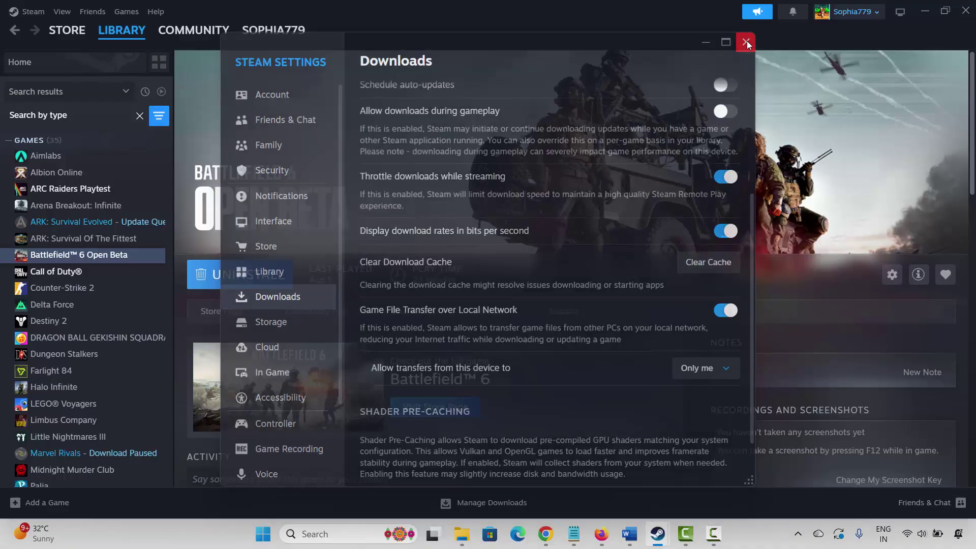
- Minimise Steam and scroll the fix-list to the Method 9 heading
{"action": "left_click", "coordinate": [656, 536]}
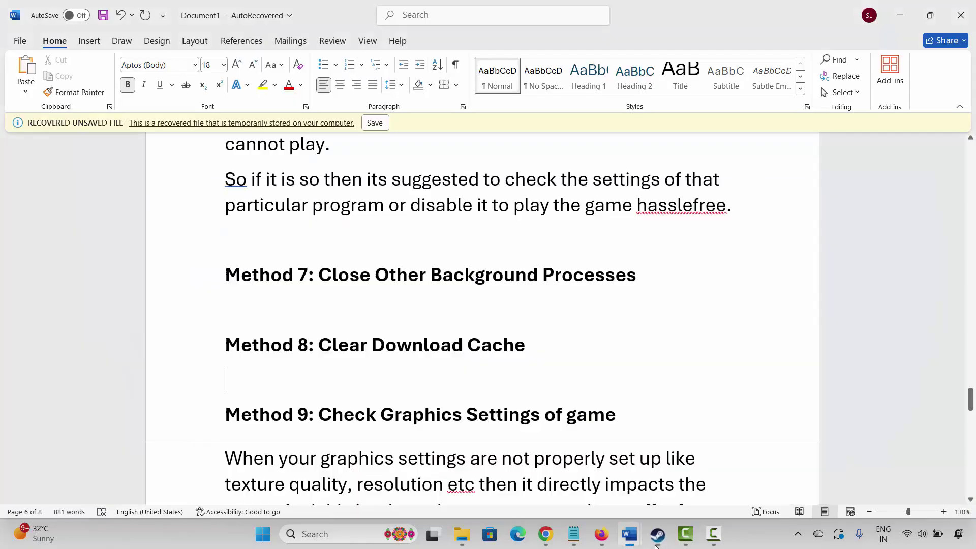
{"action": "scroll", "coordinate": [275, 371], "scroll_direction": "down", "scroll_amount": 1}
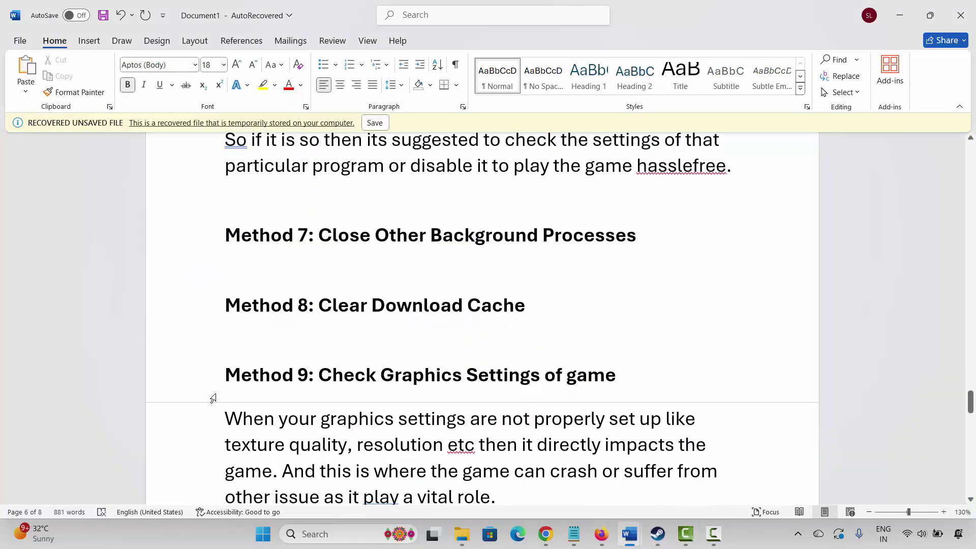
{"action": "left_click", "coordinate": [203, 382]}
{"action": "left_click", "coordinate": [322, 418]}
- Scroll on to Method 10: Update Windows and bring up Windows search
{"action": "scroll", "coordinate": [334, 423], "scroll_direction": "down", "scroll_amount": 3}
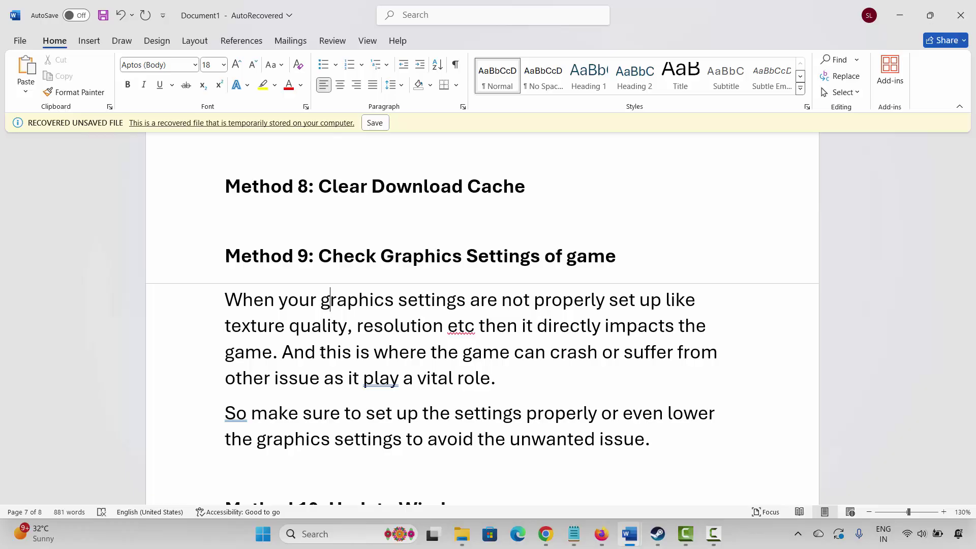
{"action": "scroll", "coordinate": [322, 352], "scroll_direction": "down", "scroll_amount": 3}
{"action": "left_click", "coordinate": [186, 369]}
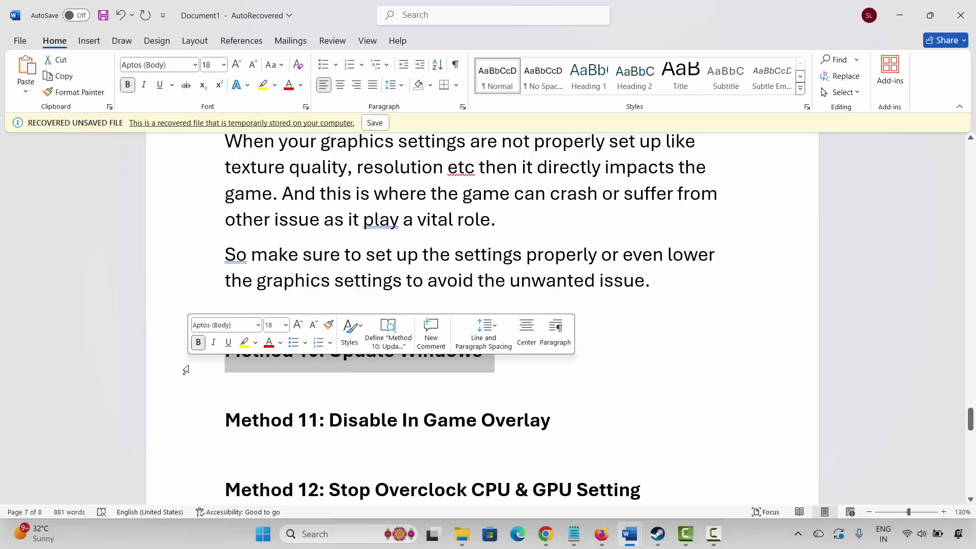
{"action": "left_click", "coordinate": [350, 421]}
{"action": "left_click", "coordinate": [320, 533]}
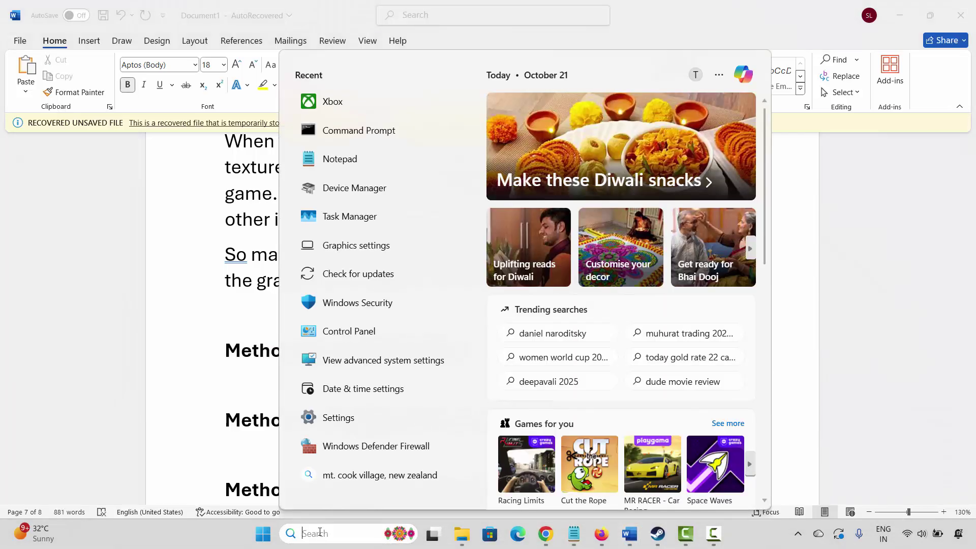
- Start a Windows Update check for updates from the search panel's Recent list
{"action": "left_click", "coordinate": [358, 283]}
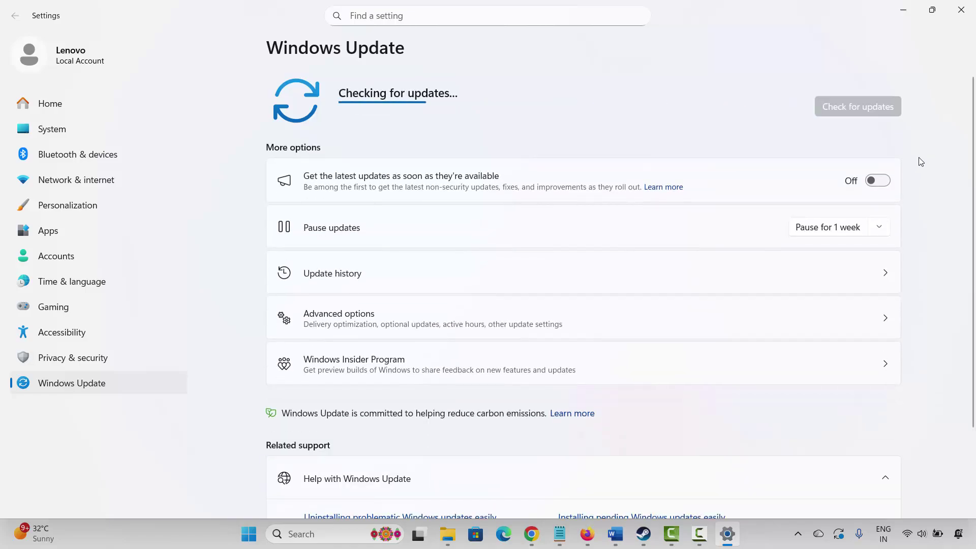
- Close Settings and move Word to the Method 11: Disable In Game Overlay heading
{"action": "left_click", "coordinate": [968, 14]}
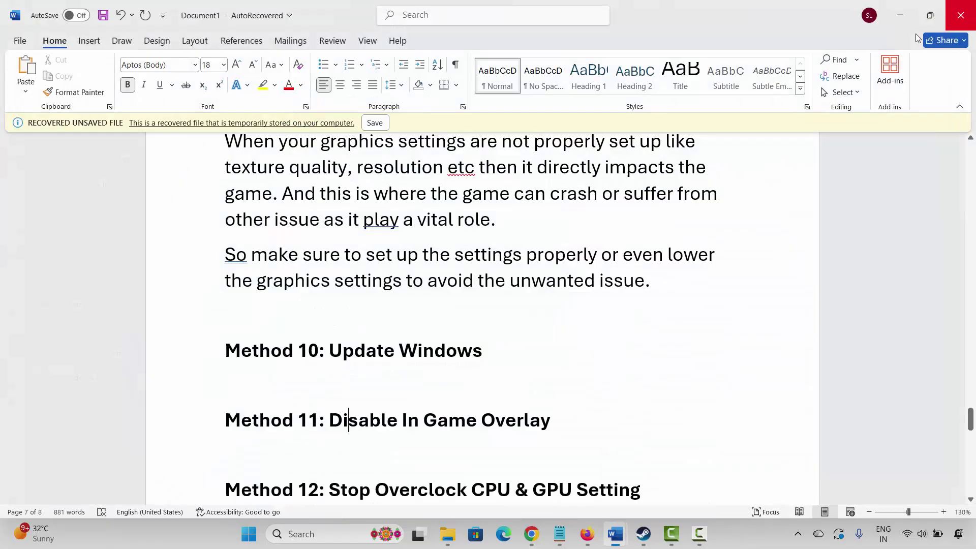
{"action": "scroll", "coordinate": [312, 334], "scroll_direction": "down", "scroll_amount": 3}
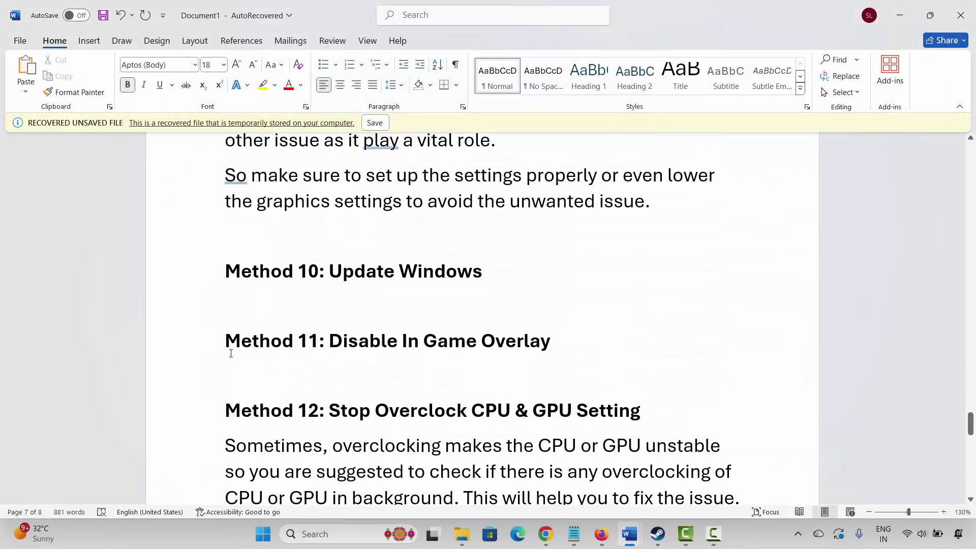
{"action": "left_click", "coordinate": [197, 353]}
{"action": "left_click", "coordinate": [306, 368]}
- In Steam Settings > In Game, check 'Enable the Steam Overlay while in-game' stays off, then minimise Steam
{"action": "left_click", "coordinate": [656, 537]}
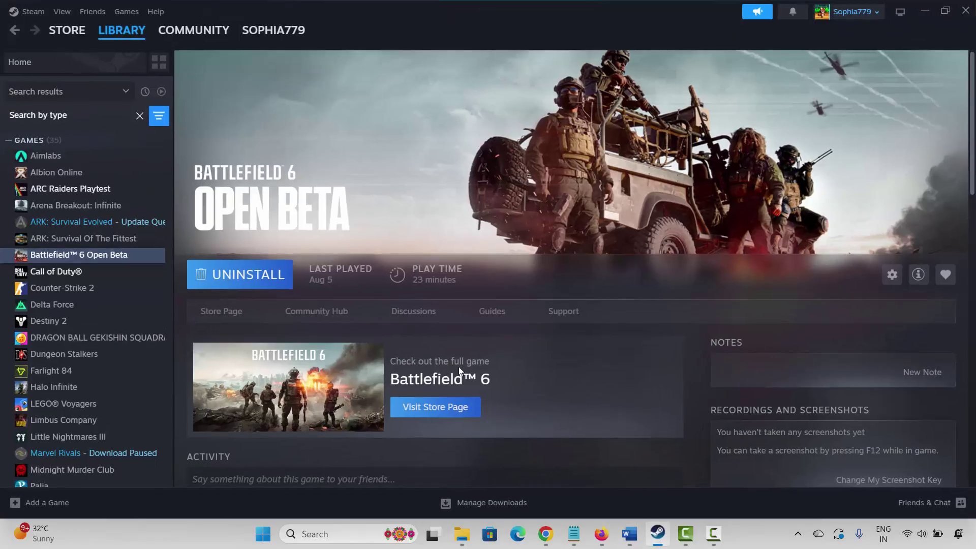
{"action": "left_click", "coordinate": [37, 13]}
{"action": "left_click", "coordinate": [41, 137]}
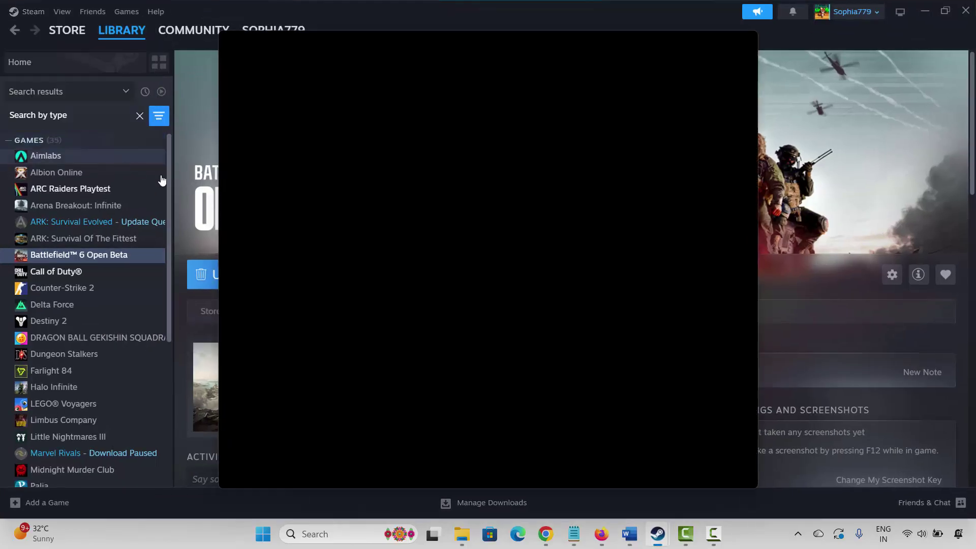
{"action": "left_click", "coordinate": [270, 373]}
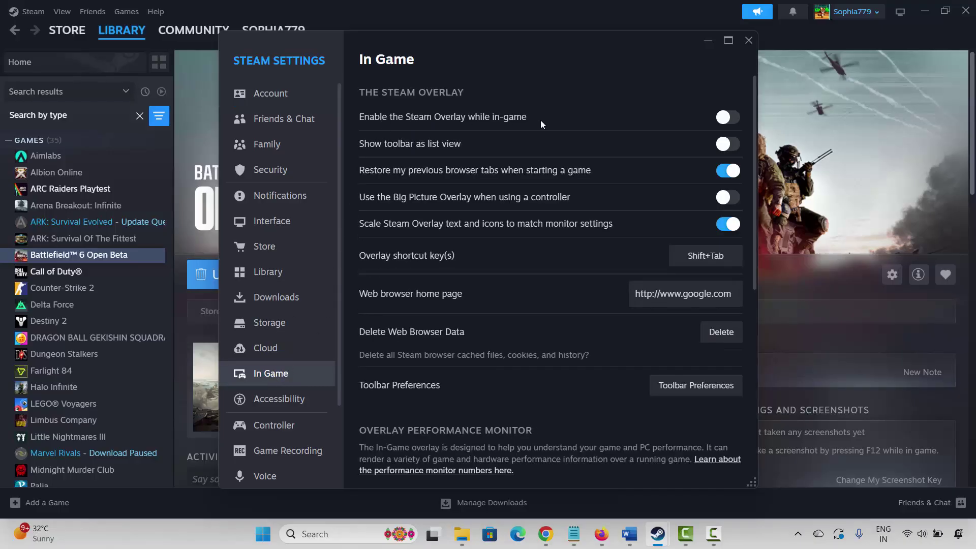
{"action": "left_click", "coordinate": [726, 118]}
{"action": "left_click", "coordinate": [727, 118]}
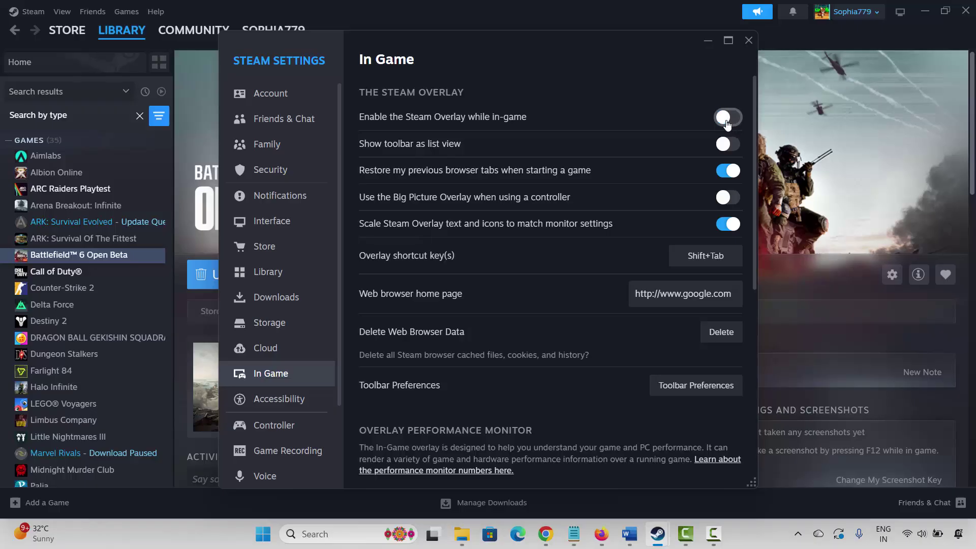
{"action": "left_click", "coordinate": [747, 44]}
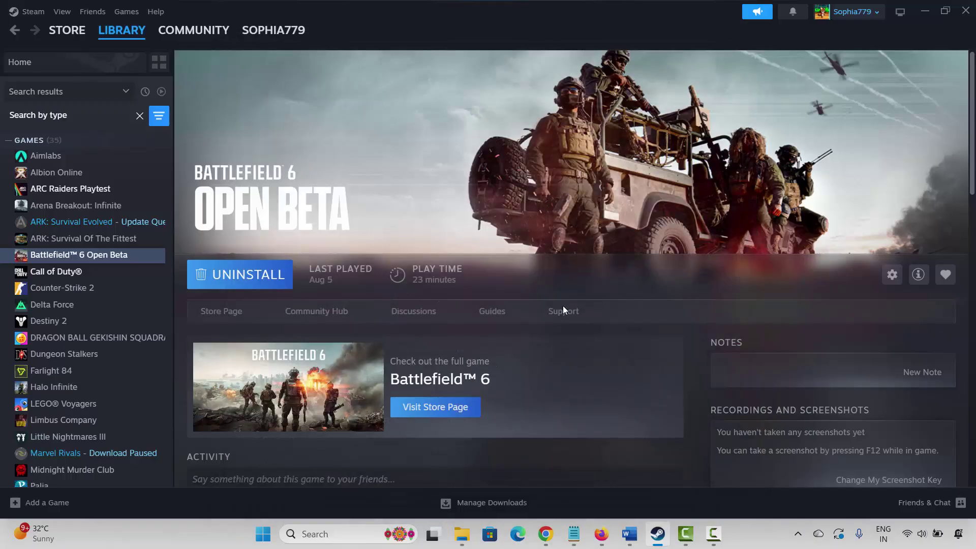
{"action": "left_click", "coordinate": [658, 534]}
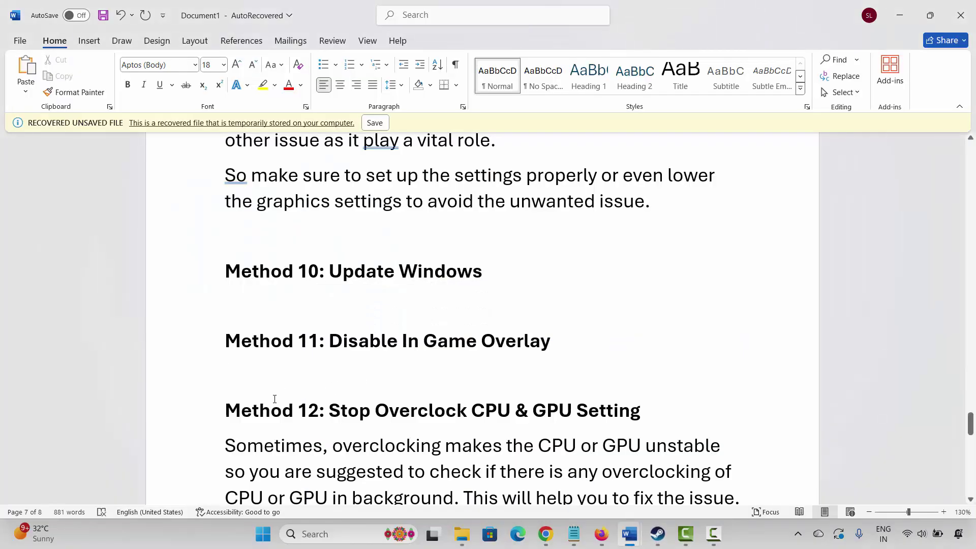
- Scroll Word to Method 12's overclocking advice
{"action": "scroll", "coordinate": [290, 390], "scroll_direction": "down", "scroll_amount": 3}
{"action": "left_click", "coordinate": [196, 338]}
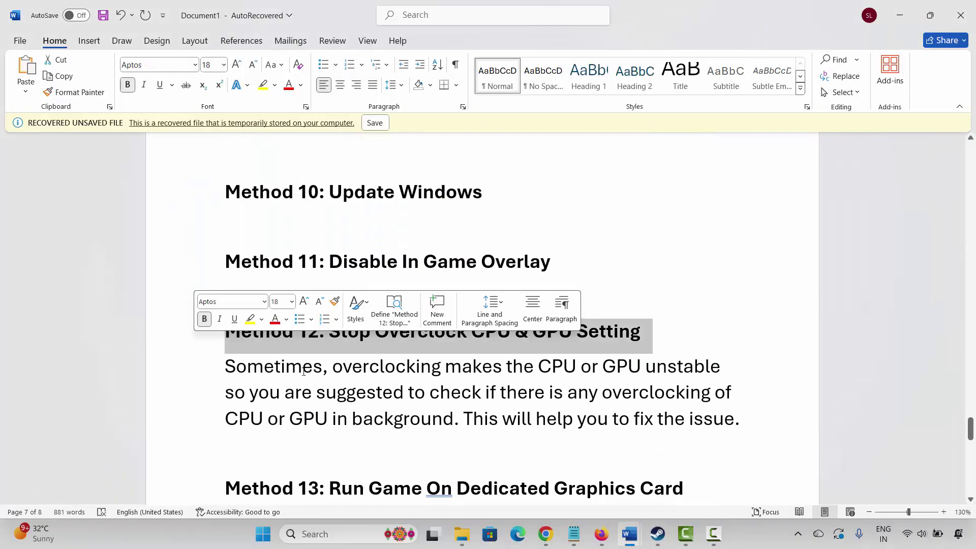
{"action": "left_click", "coordinate": [345, 395]}
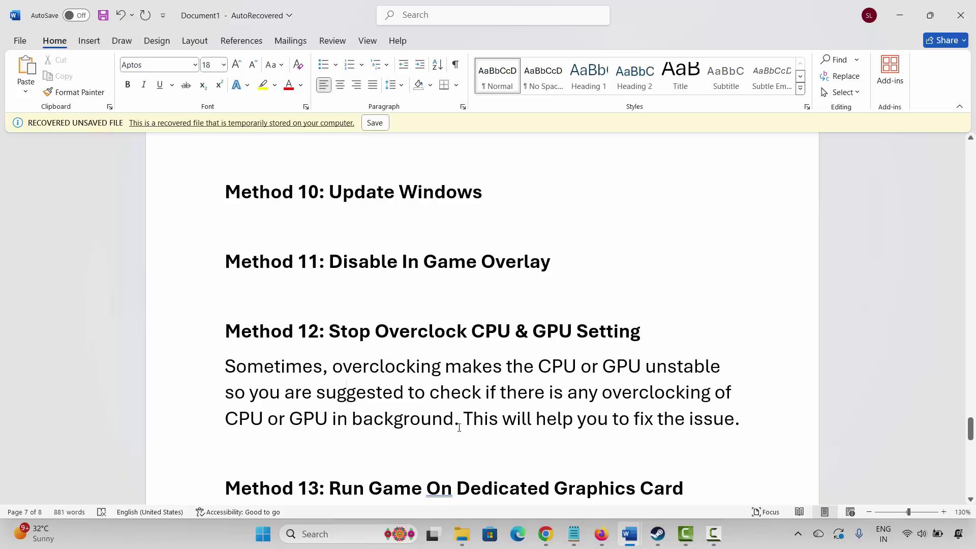
- Move on to Method 13: Run Game On Dedicated Graphics Card, then bring up Windows search
{"action": "scroll", "coordinate": [485, 417], "scroll_direction": "down", "scroll_amount": 2}
{"action": "left_click", "coordinate": [202, 426]}
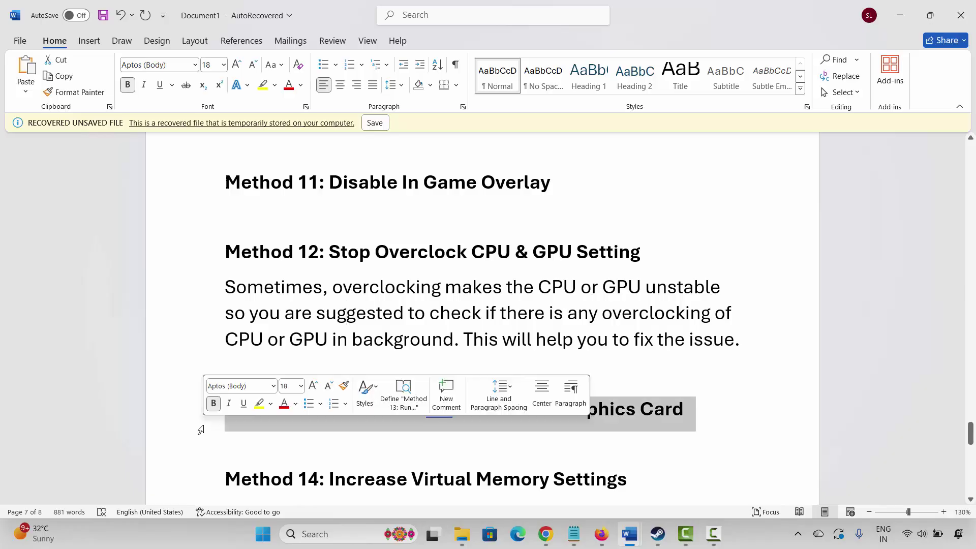
{"action": "left_click", "coordinate": [322, 452]}
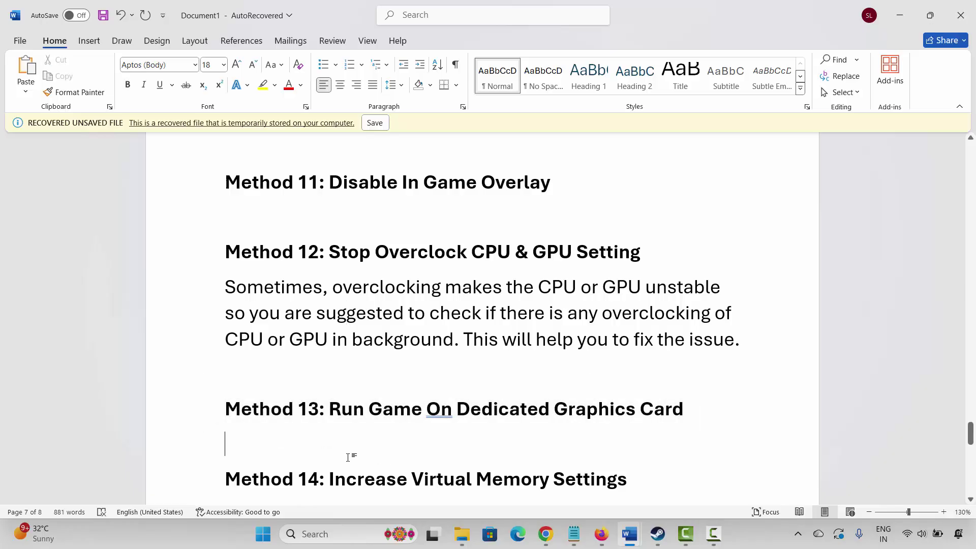
{"action": "left_click", "coordinate": [332, 537]}
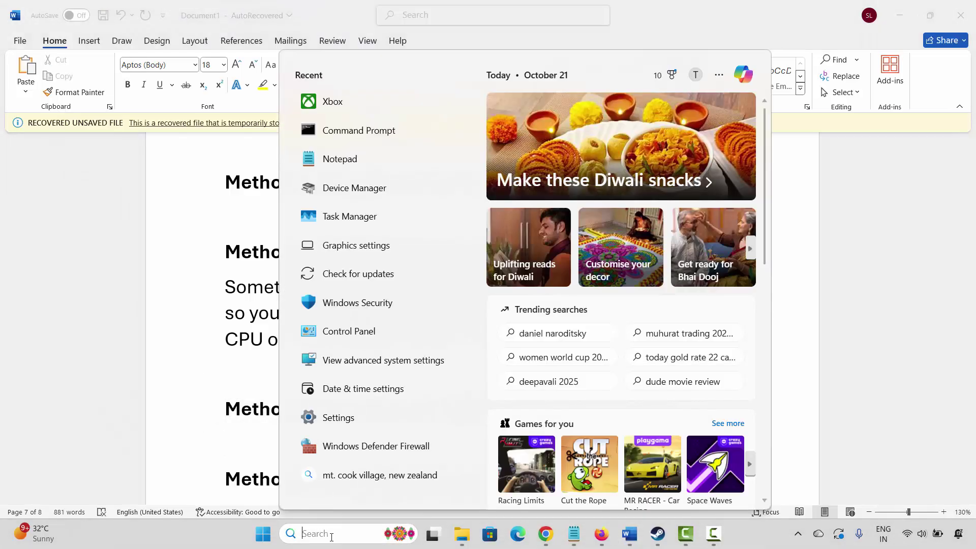
- Open Windows Graphics settings, browse the Steam common games folder for an app, then cancel
{"action": "left_click", "coordinate": [362, 246]}
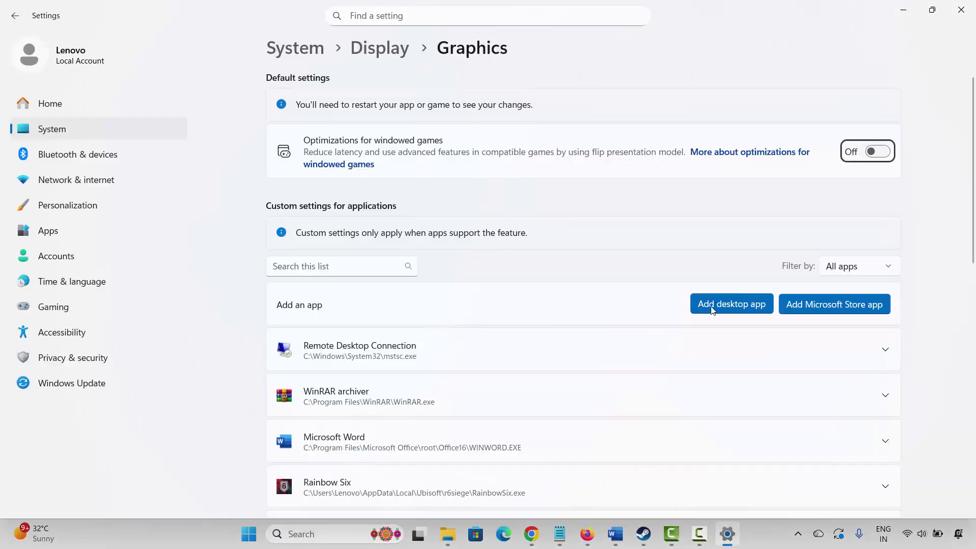
{"action": "left_click", "coordinate": [735, 305]}
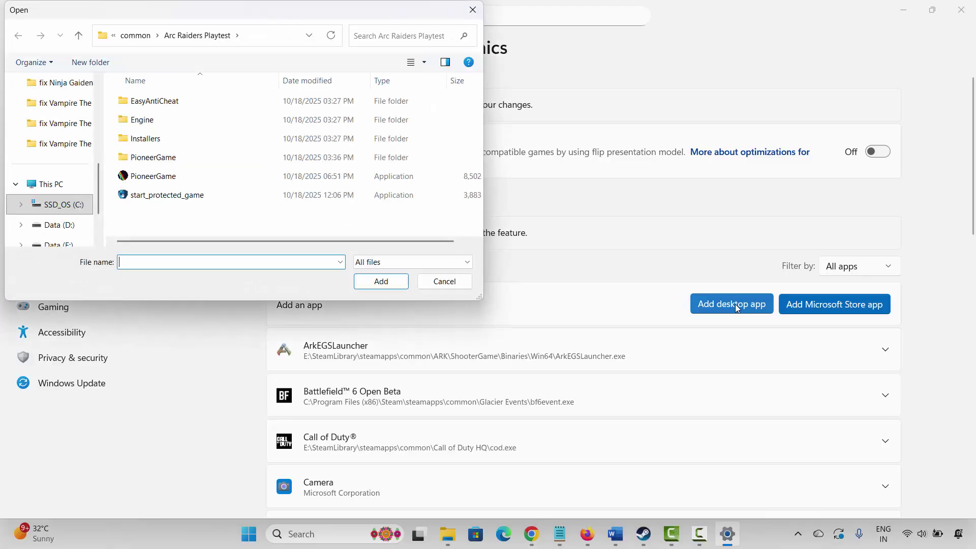
{"action": "left_click", "coordinate": [136, 35]}
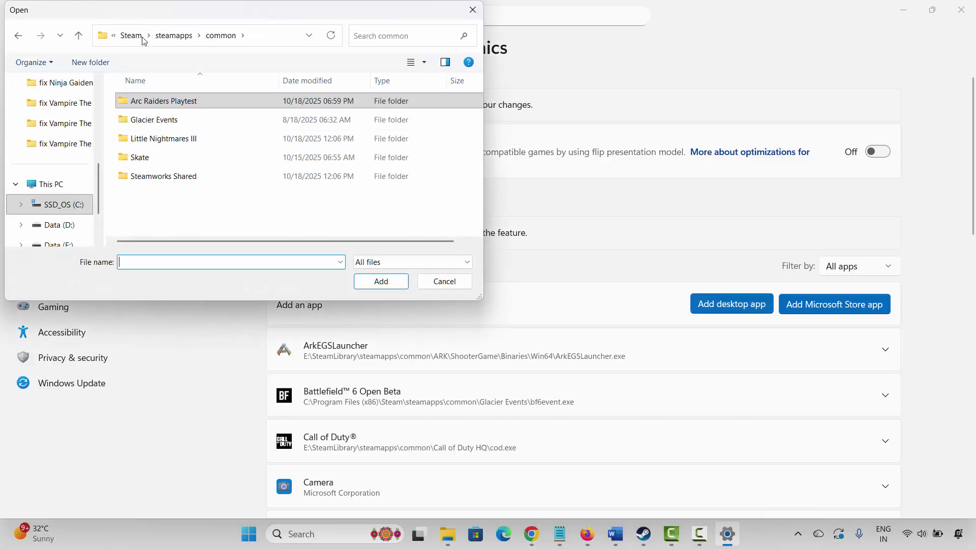
{"action": "left_click", "coordinate": [447, 285]}
- Set Battlefield 6 Open Beta's GPU preference to High Performance
{"action": "scroll", "coordinate": [611, 403], "scroll_direction": "down", "scroll_amount": 2}
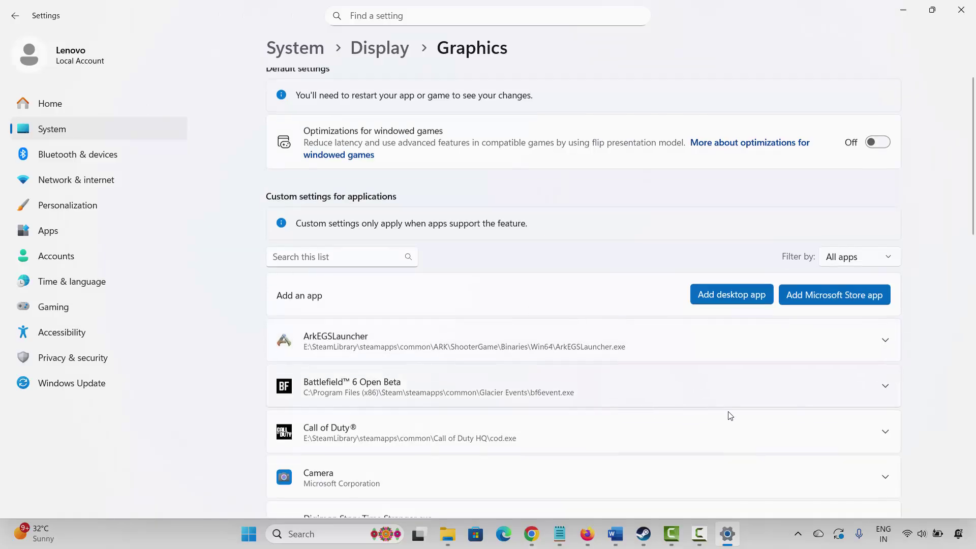
{"action": "left_click", "coordinate": [885, 329]}
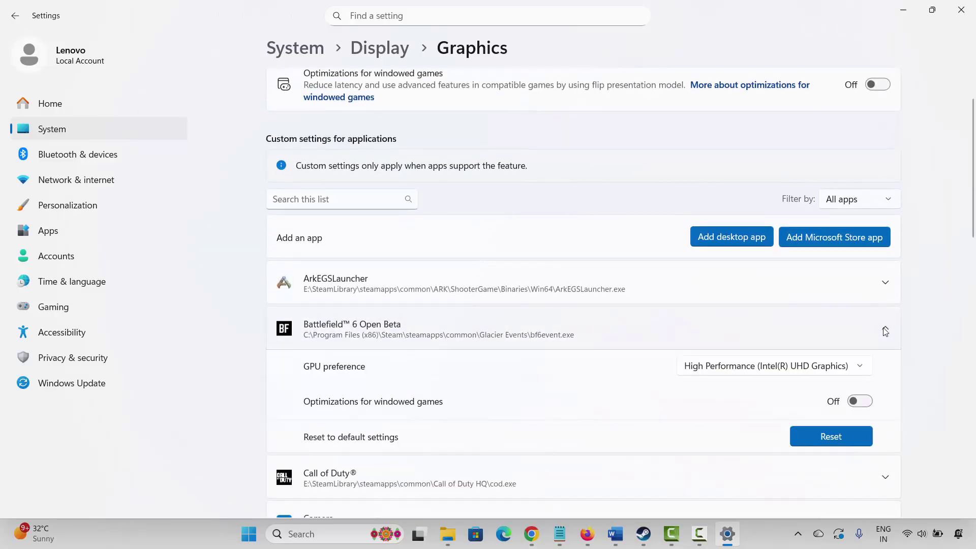
{"action": "left_click", "coordinate": [711, 372]}
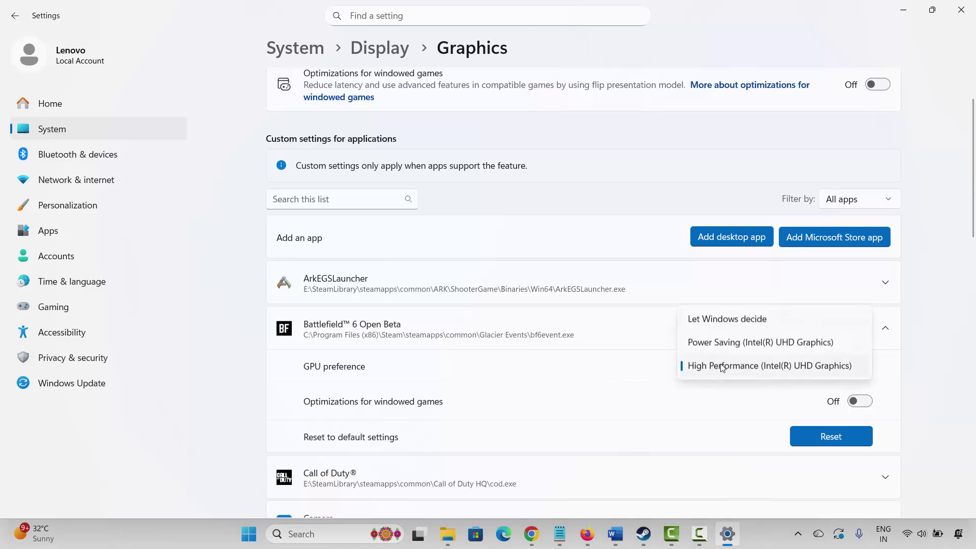
{"action": "left_click", "coordinate": [712, 370]}
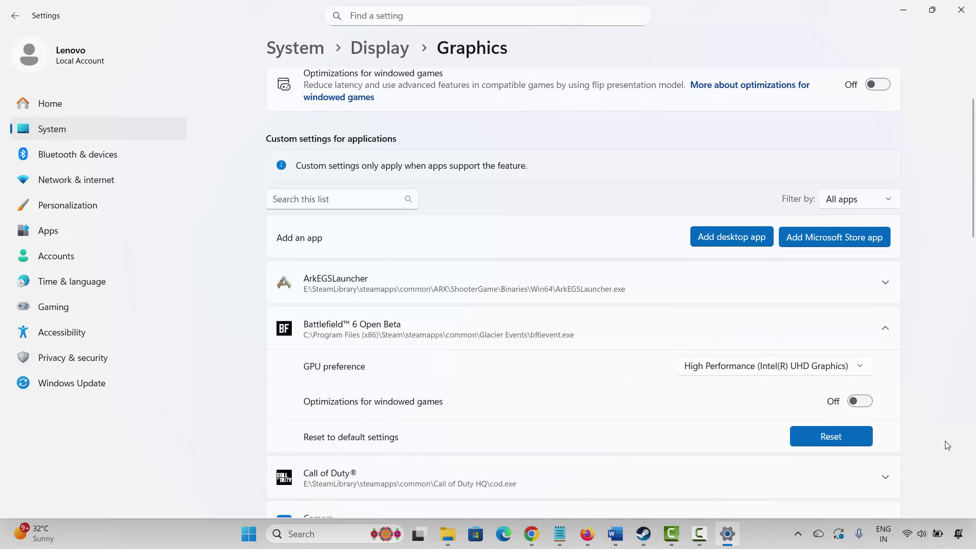
- Close Graphics settings and scroll Word to Method 14: Increase Virtual Memory Settings
{"action": "left_click", "coordinate": [960, 9]}
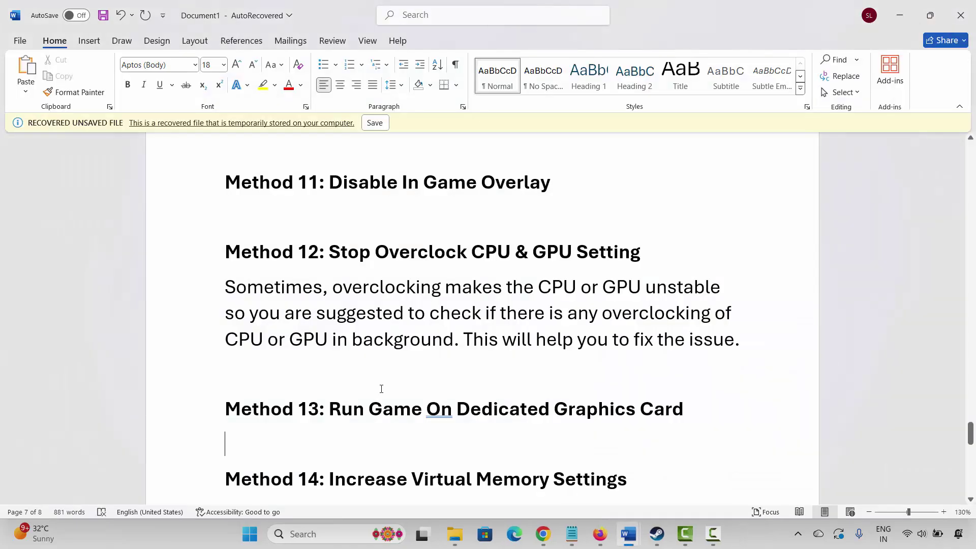
{"action": "scroll", "coordinate": [386, 381], "scroll_direction": "down", "scroll_amount": 3}
{"action": "scroll", "coordinate": [392, 379], "scroll_direction": "down", "scroll_amount": 2}
{"action": "left_click", "coordinate": [193, 375]}
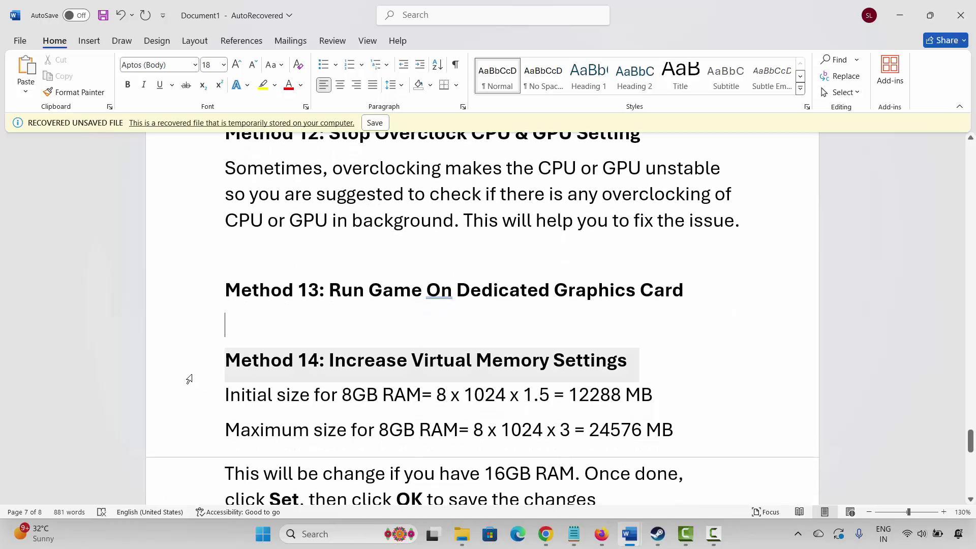
{"action": "scroll", "coordinate": [366, 428], "scroll_direction": "down", "scroll_amount": 2}
{"action": "scroll", "coordinate": [365, 428], "scroll_direction": "down", "scroll_amount": 2}
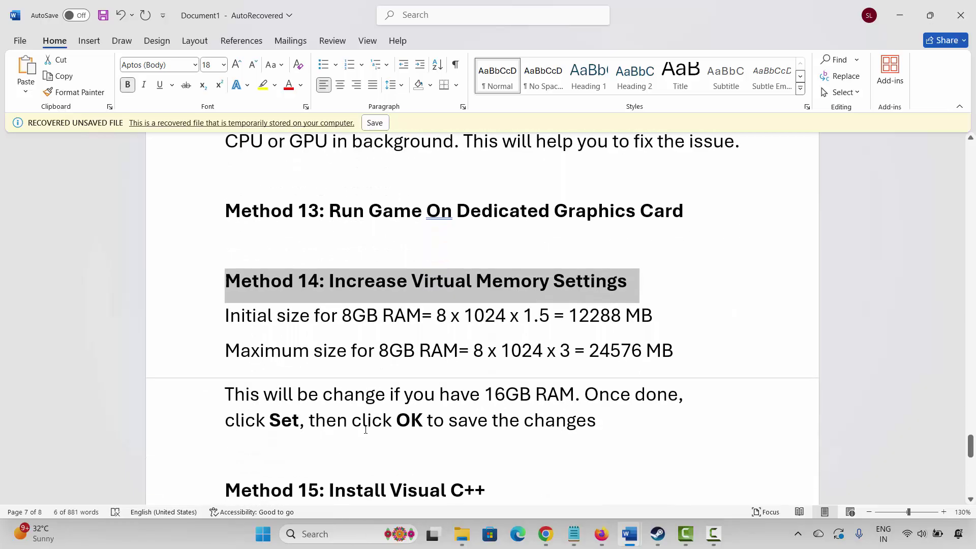
- Give drive C a custom paging file of 12288 MB initial and 24576 MB maximum
{"action": "left_click", "coordinate": [339, 539]}
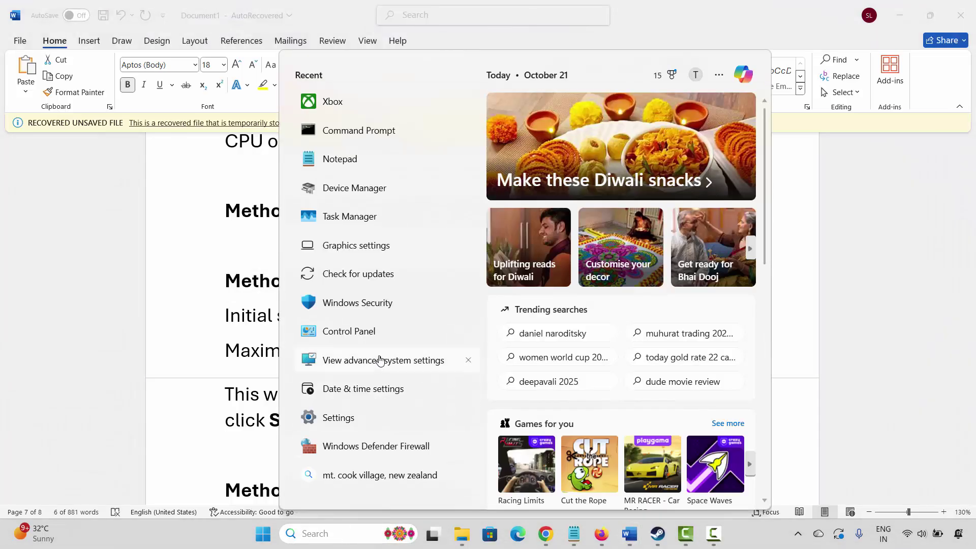
{"action": "left_click", "coordinate": [376, 360]}
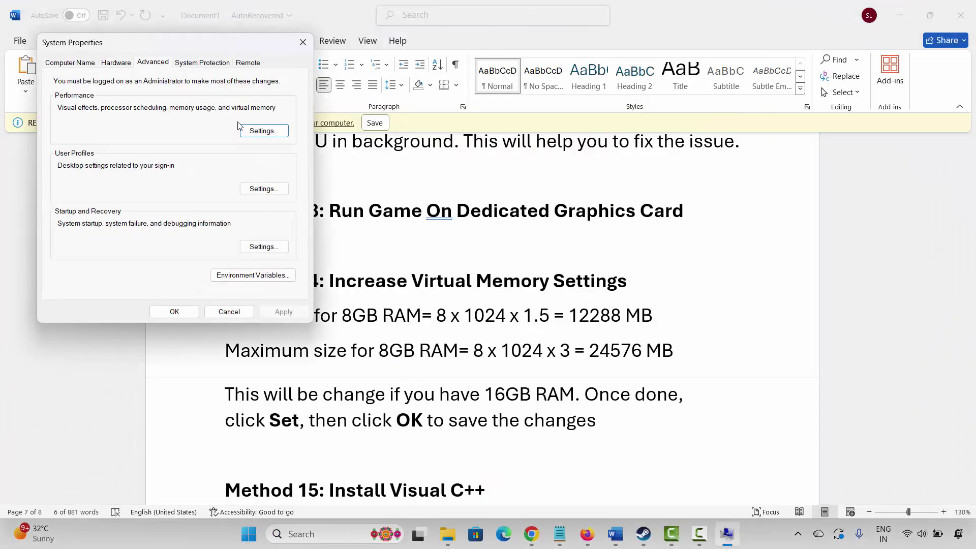
{"action": "left_click", "coordinate": [249, 133]}
{"action": "left_click", "coordinate": [128, 109]}
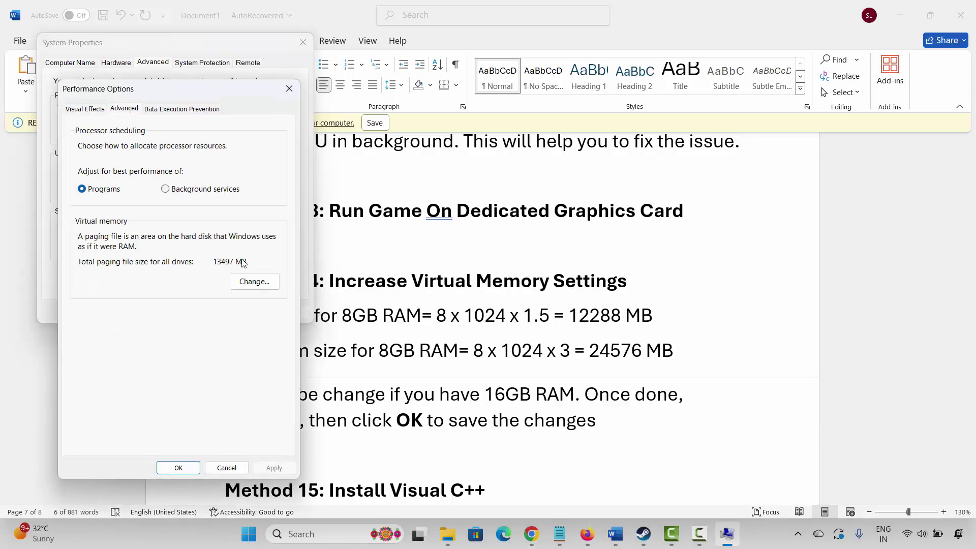
{"action": "left_click", "coordinate": [254, 281]}
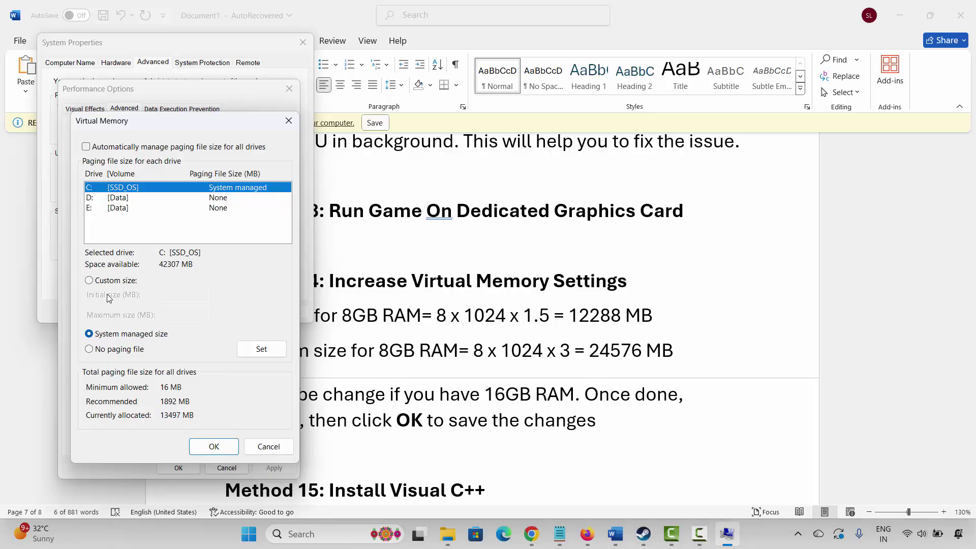
{"action": "left_click", "coordinate": [90, 280]}
{"action": "left_click", "coordinate": [178, 294]}
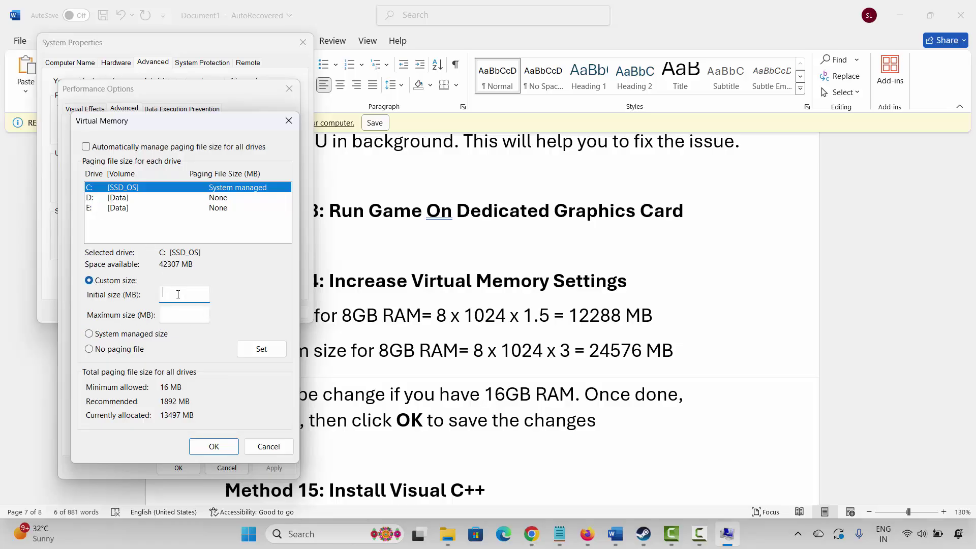
{"action": "type", "text": "12288"}
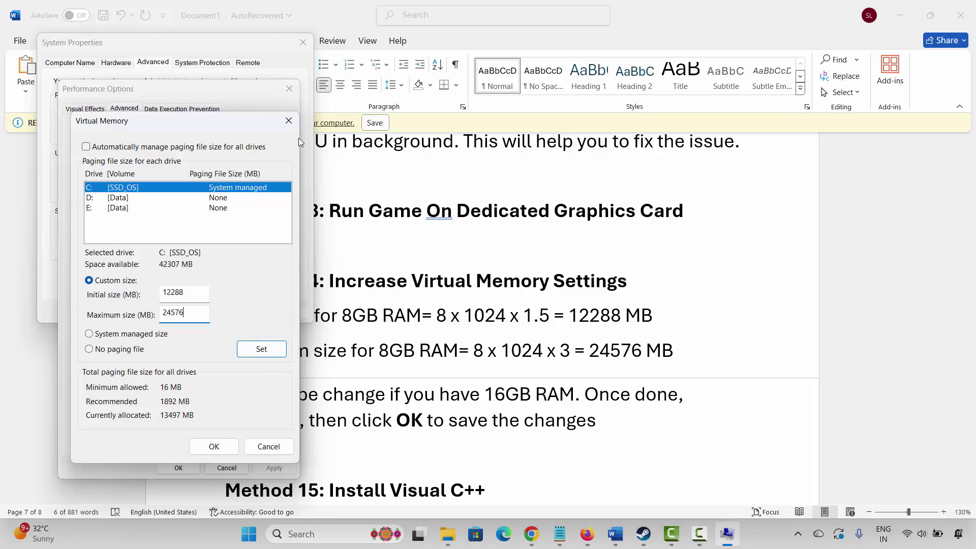
{"action": "left_click", "coordinate": [294, 120]}
{"action": "left_click", "coordinate": [289, 88]}
- Close System Properties and scroll Word to Method 15: Install Visual C++
{"action": "left_click", "coordinate": [303, 42]}
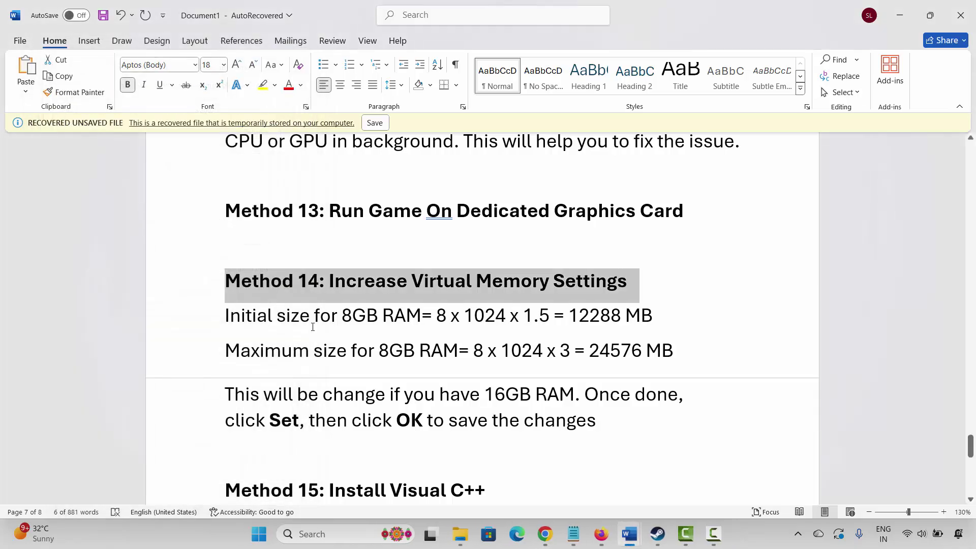
{"action": "scroll", "coordinate": [305, 326], "scroll_direction": "down", "scroll_amount": 4}
{"action": "left_click", "coordinate": [188, 337]}
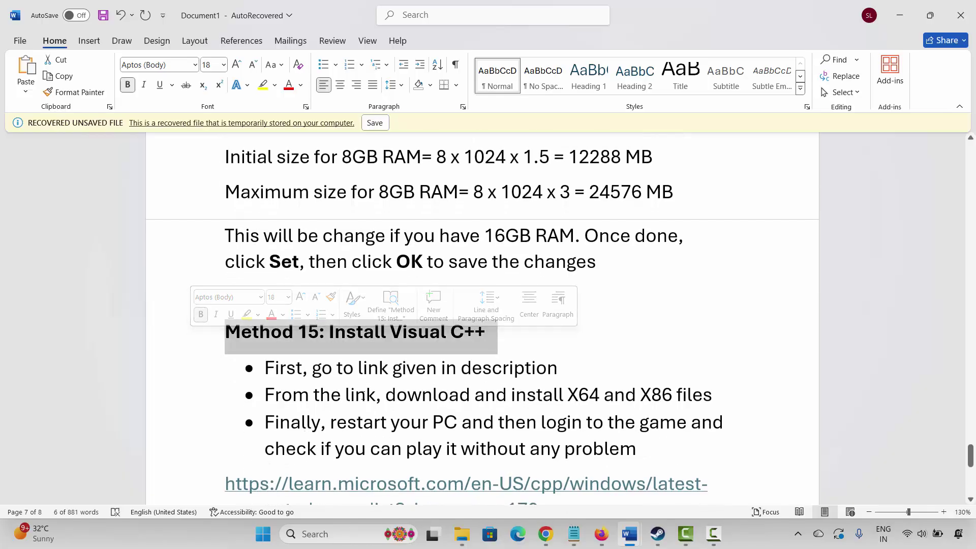
{"action": "scroll", "coordinate": [347, 355], "scroll_direction": "down", "scroll_amount": 2}
{"action": "scroll", "coordinate": [347, 356], "scroll_direction": "up", "scroll_amount": 1}
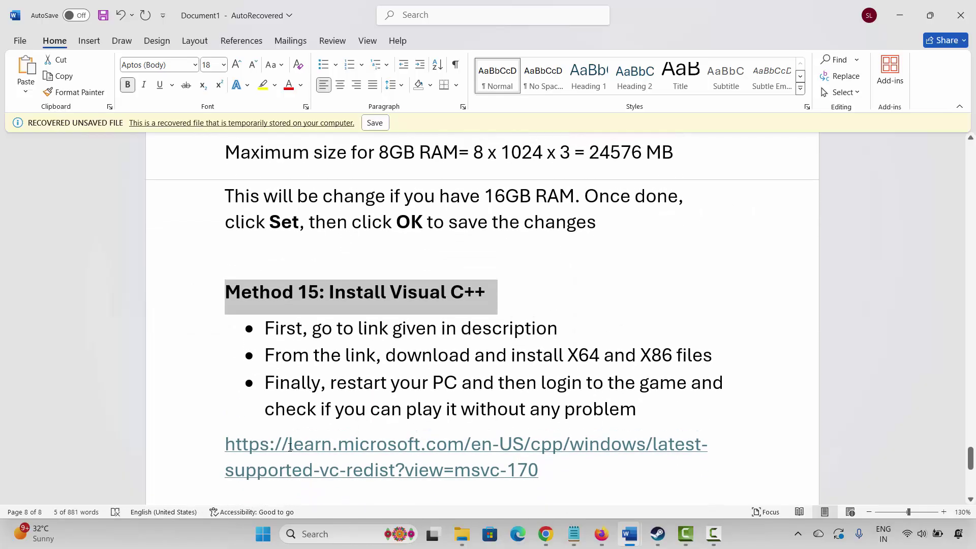
- Copy the learn.microsoft.com Visual C++ redistributable link
{"action": "left_click_drag", "start_coordinate": [225, 446], "coordinate": [523, 471]}
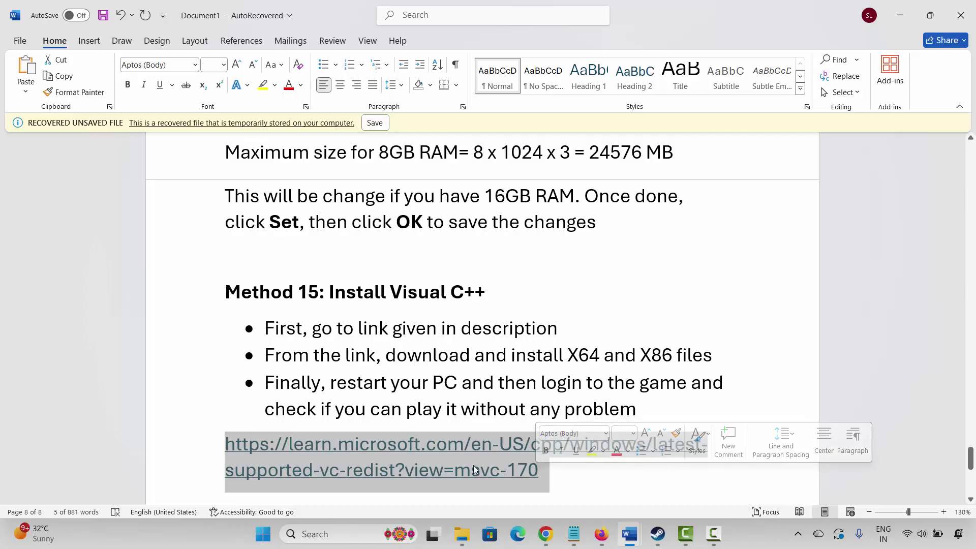
{"action": "right_click", "coordinate": [474, 465]}
{"action": "left_click", "coordinate": [502, 208]}
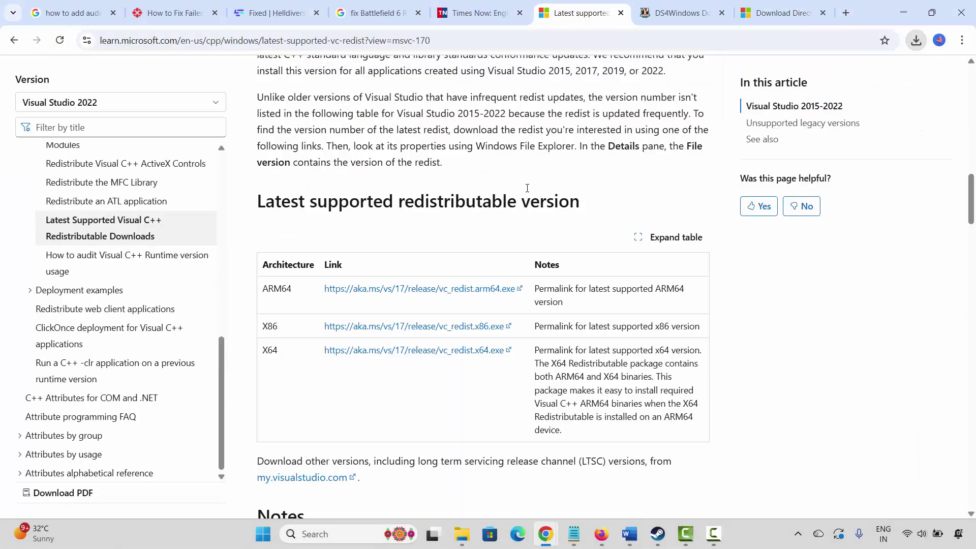
- Scroll Microsoft Learn to the latest X86 and X64 redistributable links, then return to Word's Document1
{"action": "scroll", "coordinate": [476, 259], "scroll_direction": "up", "scroll_amount": 10}
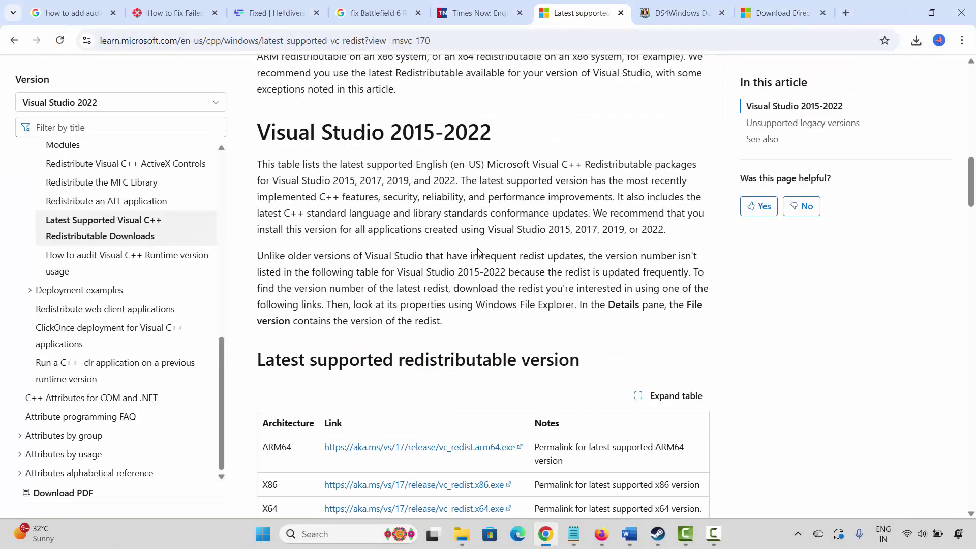
{"action": "scroll", "coordinate": [477, 259], "scroll_direction": "down", "scroll_amount": 18}
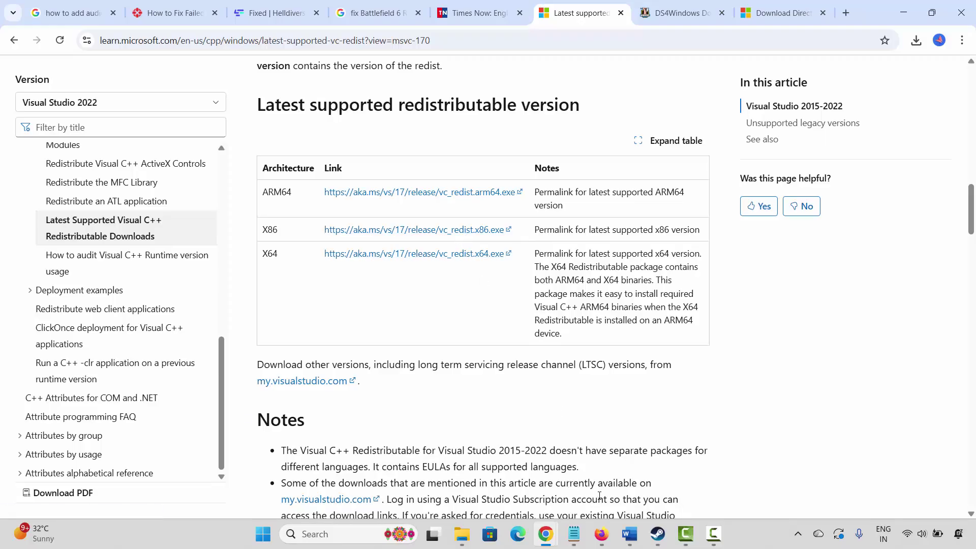
{"action": "mouse_move", "coordinate": [629, 533]}
{"action": "left_click", "coordinate": [629, 476]}
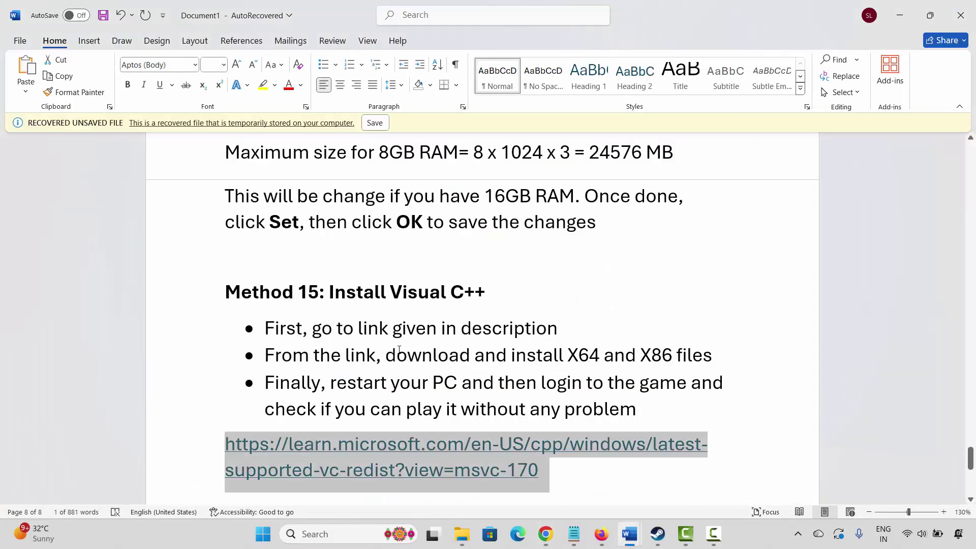
- Scroll Word to Method 16 and place the caret on the empty line below it
{"action": "scroll", "coordinate": [399, 348], "scroll_direction": "down", "scroll_amount": 2}
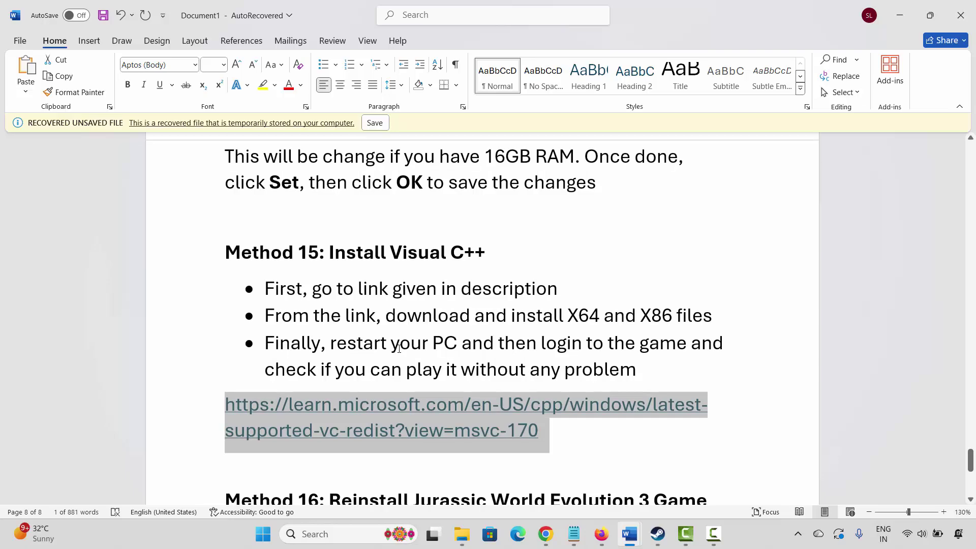
{"action": "scroll", "coordinate": [399, 349], "scroll_direction": "down", "scroll_amount": 1}
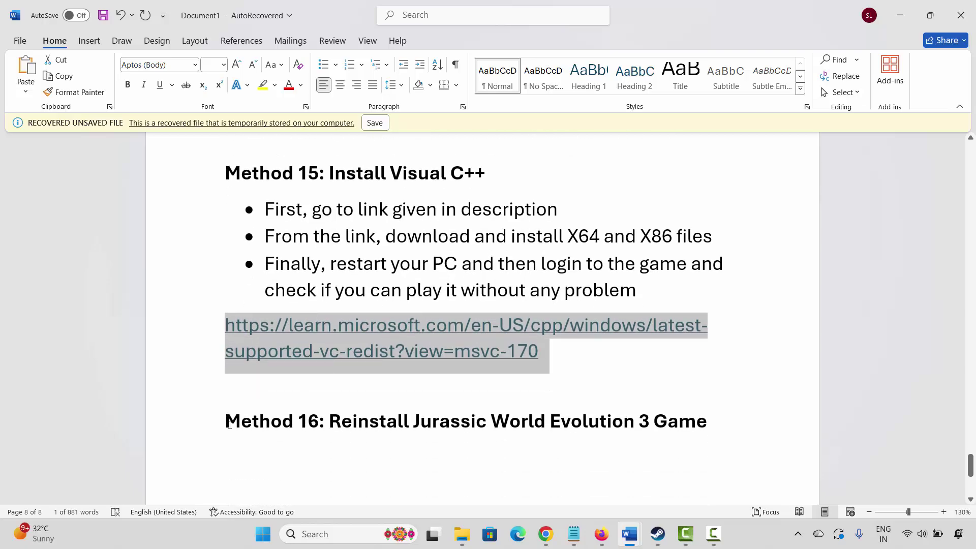
{"action": "left_click", "coordinate": [200, 436]}
{"action": "left_click", "coordinate": [385, 456]}
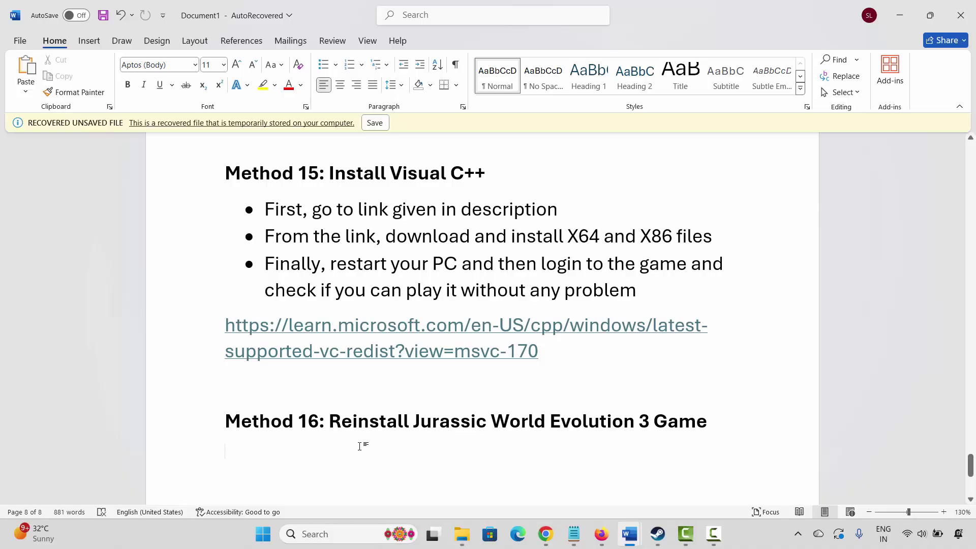
- In Steam, bring up Battlefield 6 Open Beta's Manage > Uninstall prompt and cancel it
{"action": "left_click", "coordinate": [659, 535]}
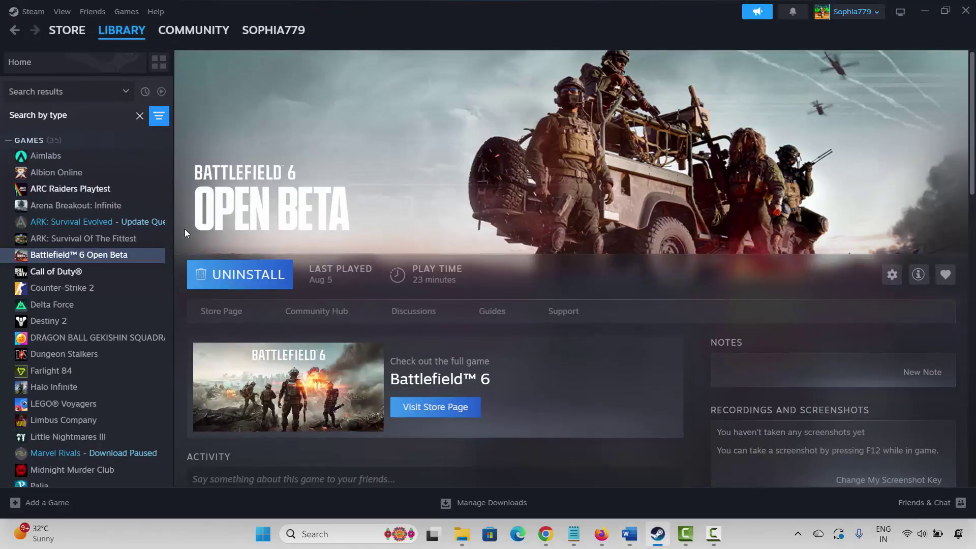
{"action": "right_click", "coordinate": [76, 256]}
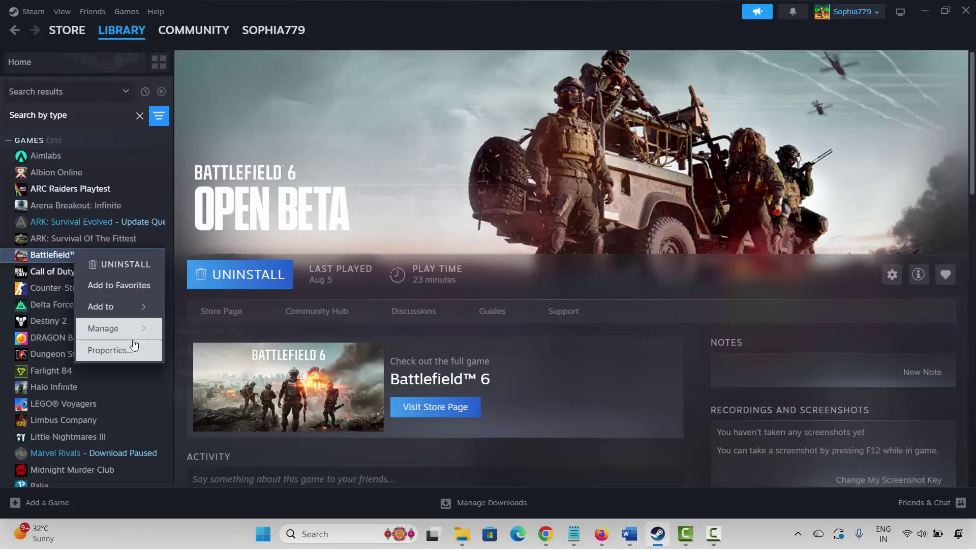
{"action": "mouse_move", "coordinate": [112, 329]}
{"action": "left_click", "coordinate": [193, 401]}
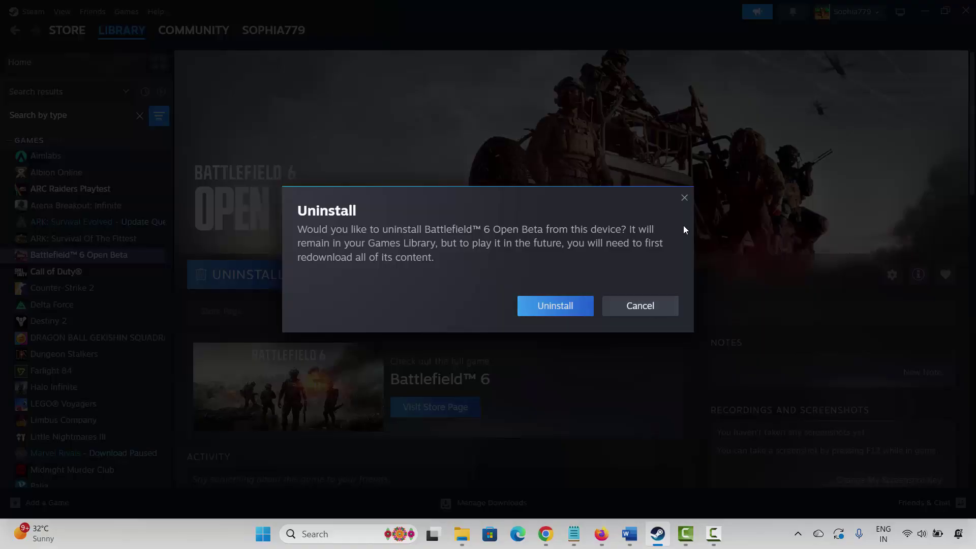
{"action": "left_click", "coordinate": [684, 197]}
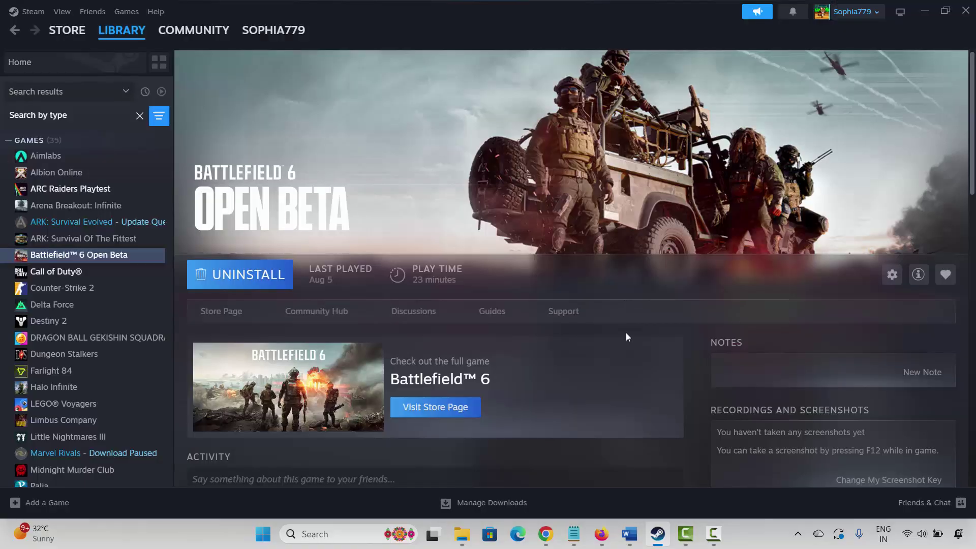
- Bring the Document1 - AutoRecovered Word window forward from its taskbar preview
{"action": "mouse_move", "coordinate": [635, 542]}
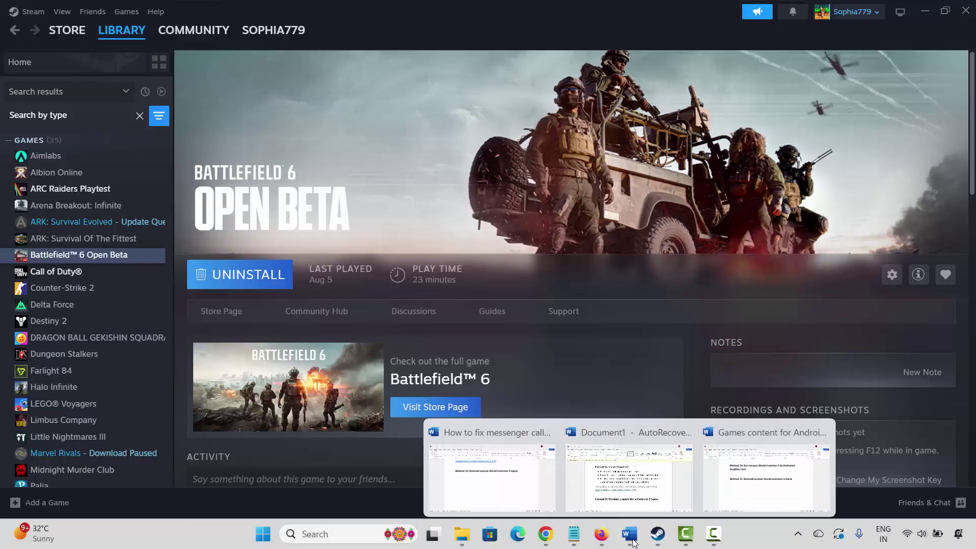
{"action": "left_click", "coordinate": [610, 471]}
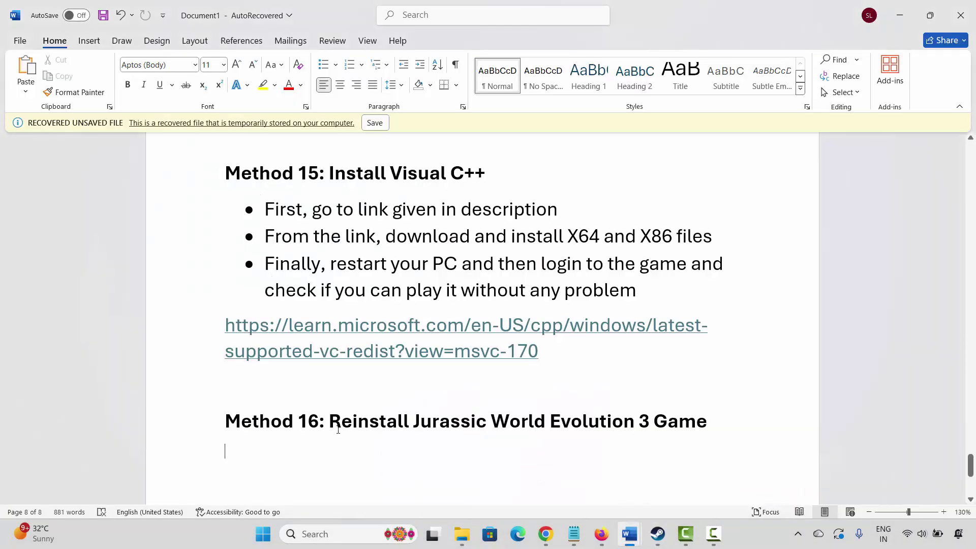